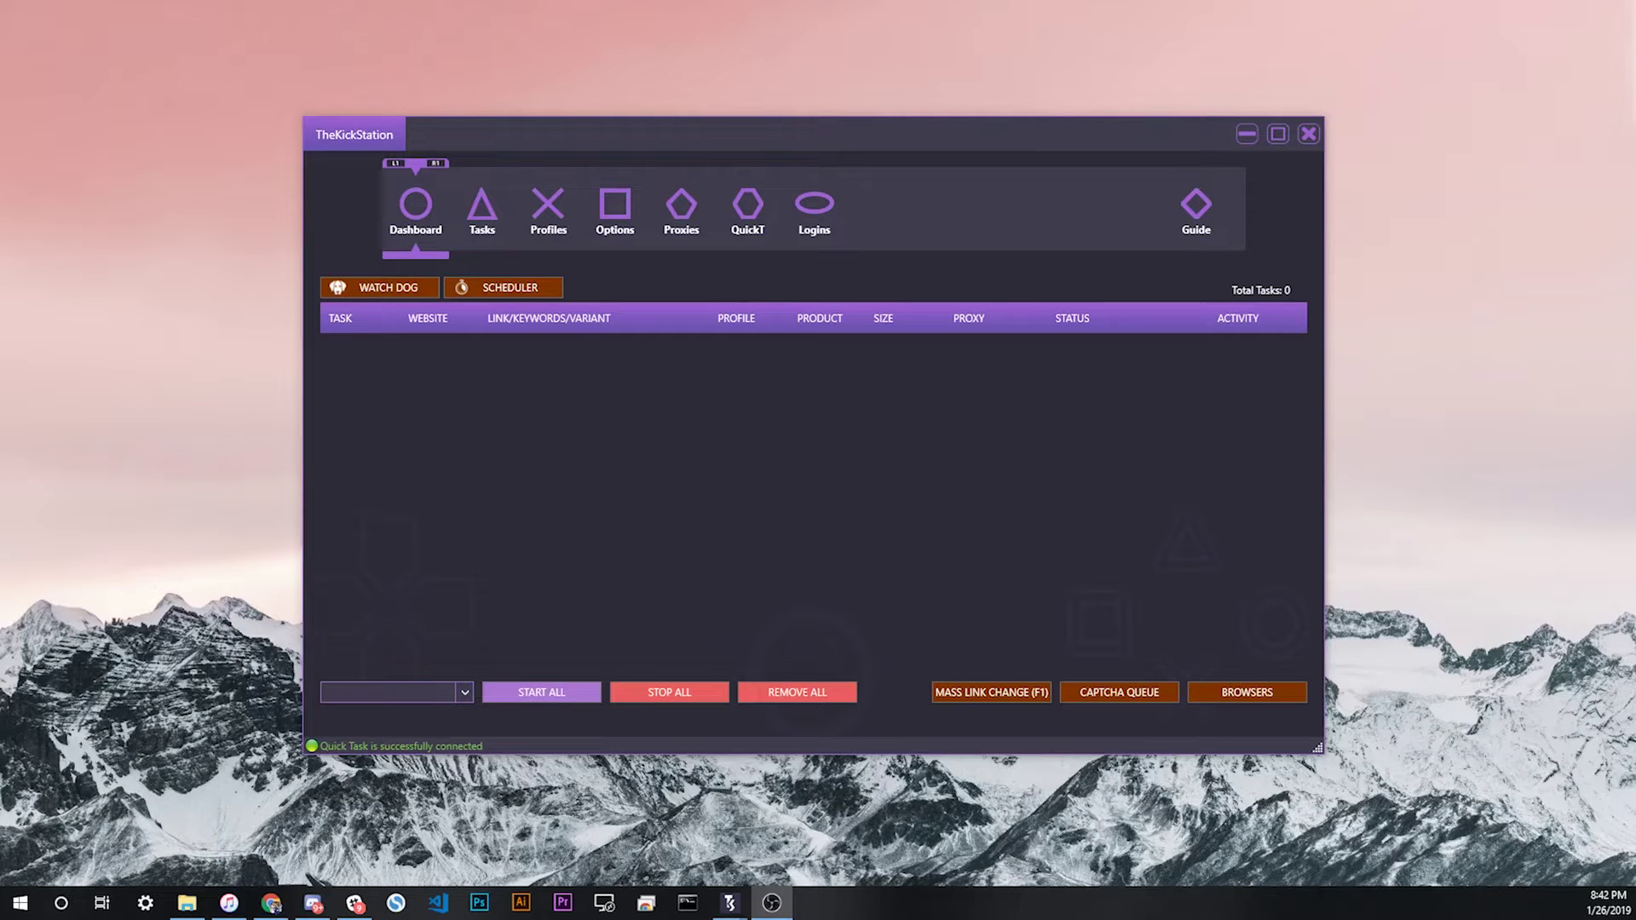
Step: On the Login Pools page, enter a username:password login line for the Acmm website
{"action": "left_click", "coordinate": [816, 207]}
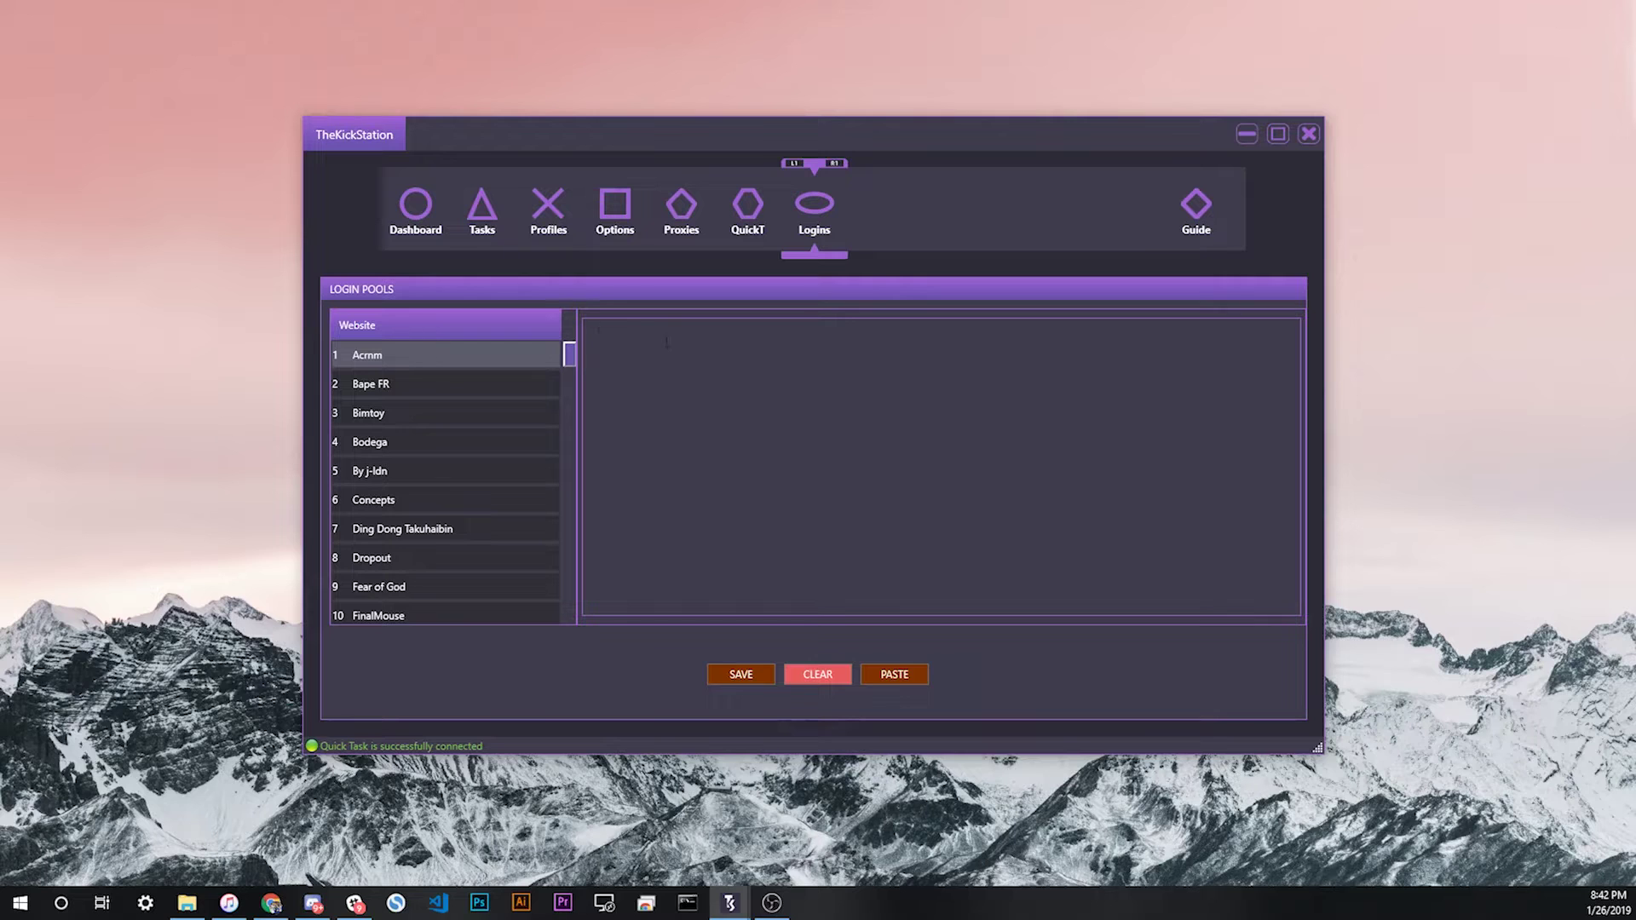
{"action": "mouse_move", "coordinate": [569, 356]}
{"action": "left_mouse_down"}
{"action": "mouse_move", "coordinate": [555, 612]}
{"action": "mouse_move", "coordinate": [583, 462]}
{"action": "mouse_move", "coordinate": [590, 339]}
{"action": "mouse_move", "coordinate": [566, 395]}
{"action": "mouse_move", "coordinate": [556, 611]}
{"action": "mouse_move", "coordinate": [572, 319]}
{"action": "mouse_move", "coordinate": [559, 448]}
{"action": "mouse_move", "coordinate": [580, 349]}
{"action": "left_mouse_up"}
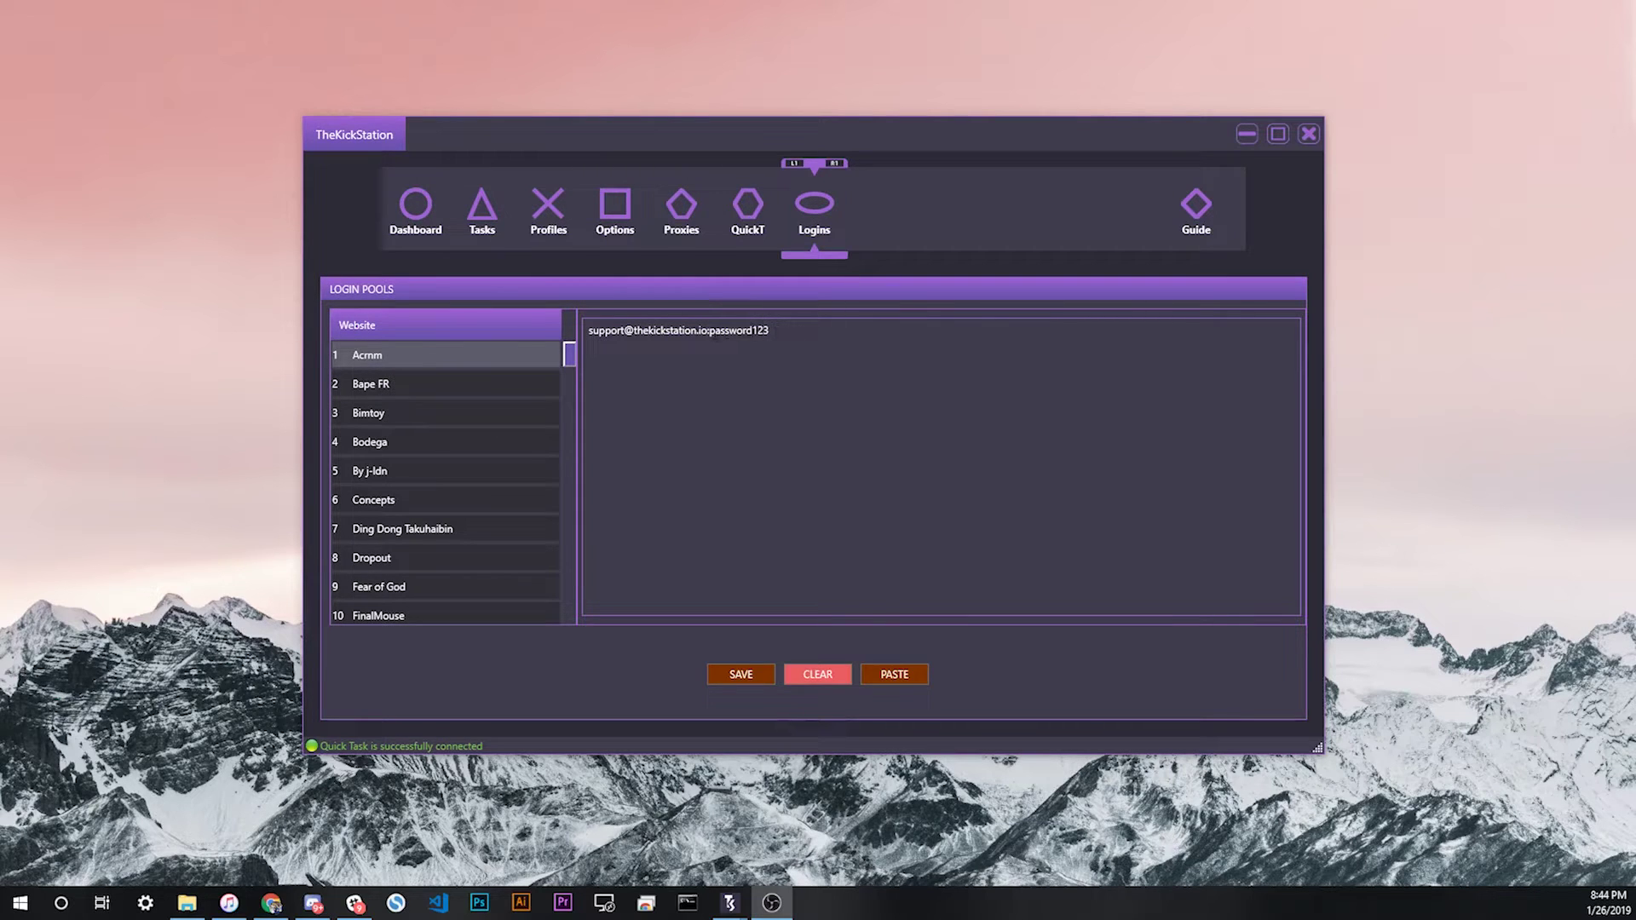
{"action": "left_click_drag", "start_coordinate": [588, 330], "coordinate": [708, 332]}
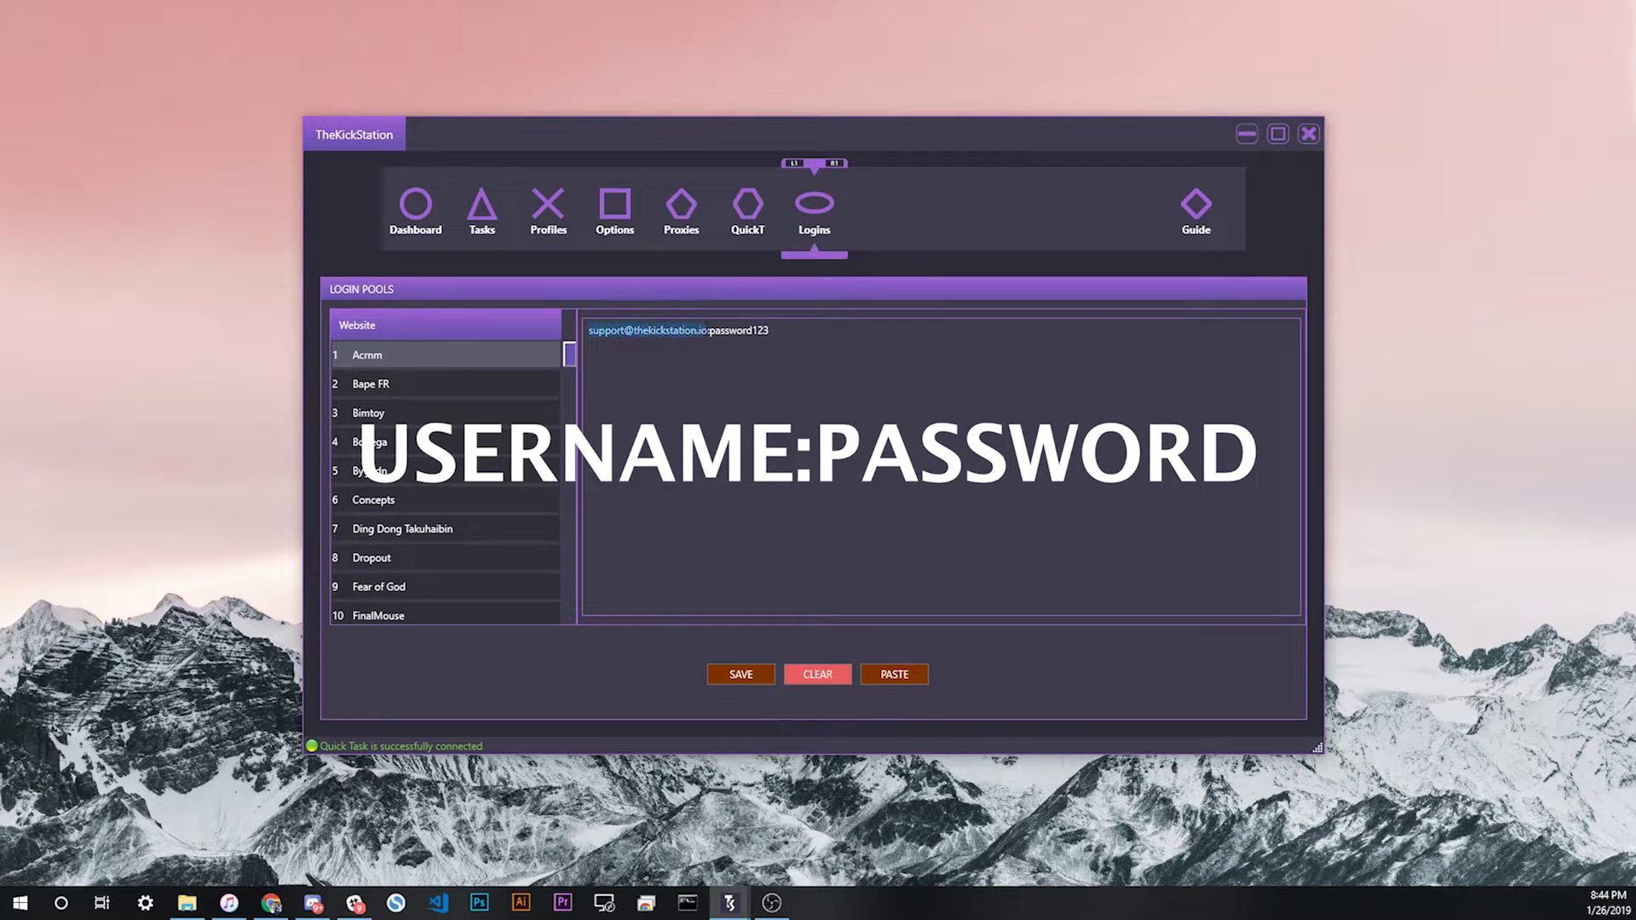
{"action": "left_click", "coordinate": [708, 333]}
{"action": "left_click_drag", "start_coordinate": [799, 335], "coordinate": [551, 324]}
{"action": "left_click", "coordinate": [892, 338]}
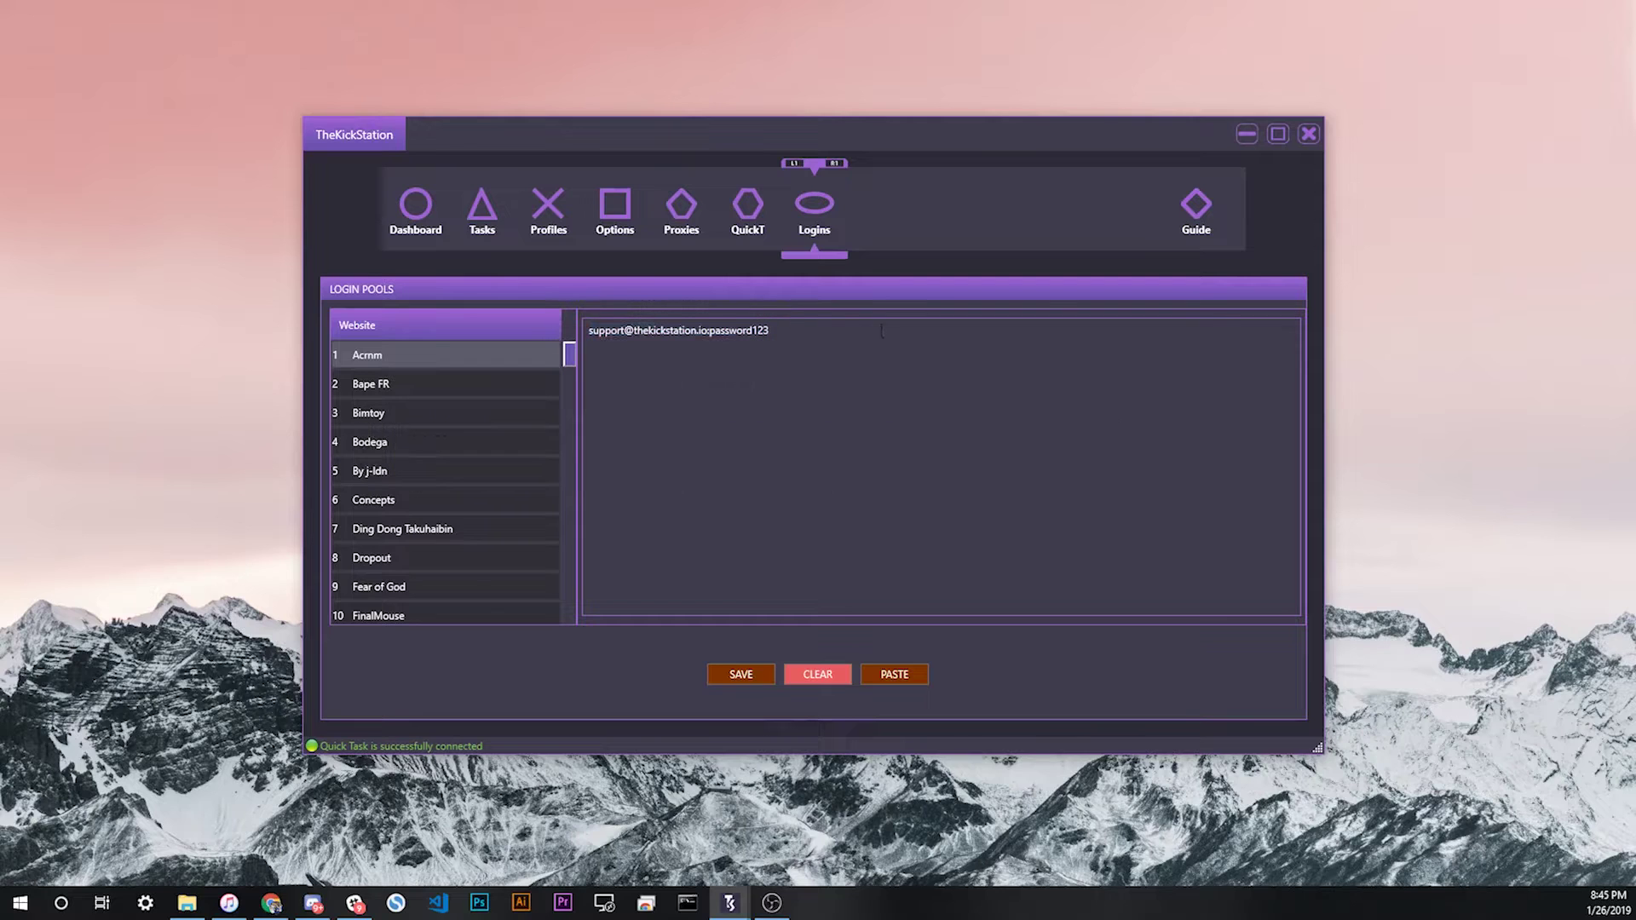
Step: Copy the first Acmm login as line 2 with a changed password, and save the pool
{"action": "left_click_drag", "start_coordinate": [680, 340], "coordinate": [565, 331]}
{"action": "key", "text": "ctrl+c"}
{"action": "left_click", "coordinate": [807, 340]}
{"action": "key", "text": "ctrl+v"}
{"action": "left_click_drag", "start_coordinate": [848, 348], "coordinate": [588, 355]}
{"action": "left_click", "coordinate": [936, 359]}
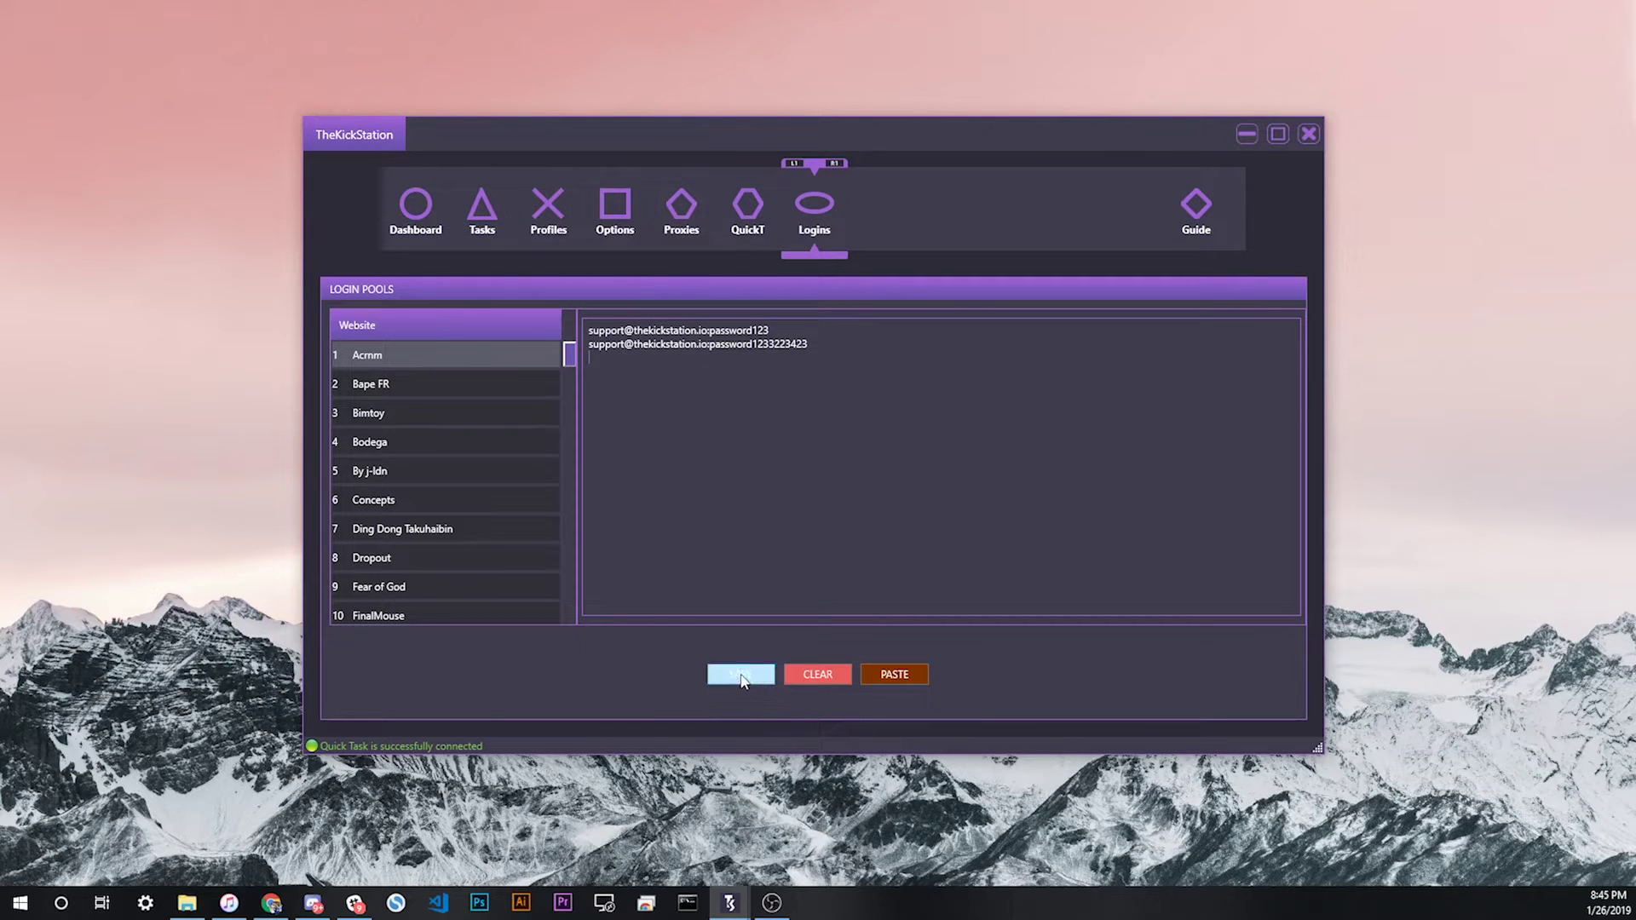
{"action": "left_click", "coordinate": [741, 678]}
Step: Check the Bimtoy, Bape FR and Bodega pools, then save the two-line Acmm pool again
{"action": "left_click", "coordinate": [390, 412]}
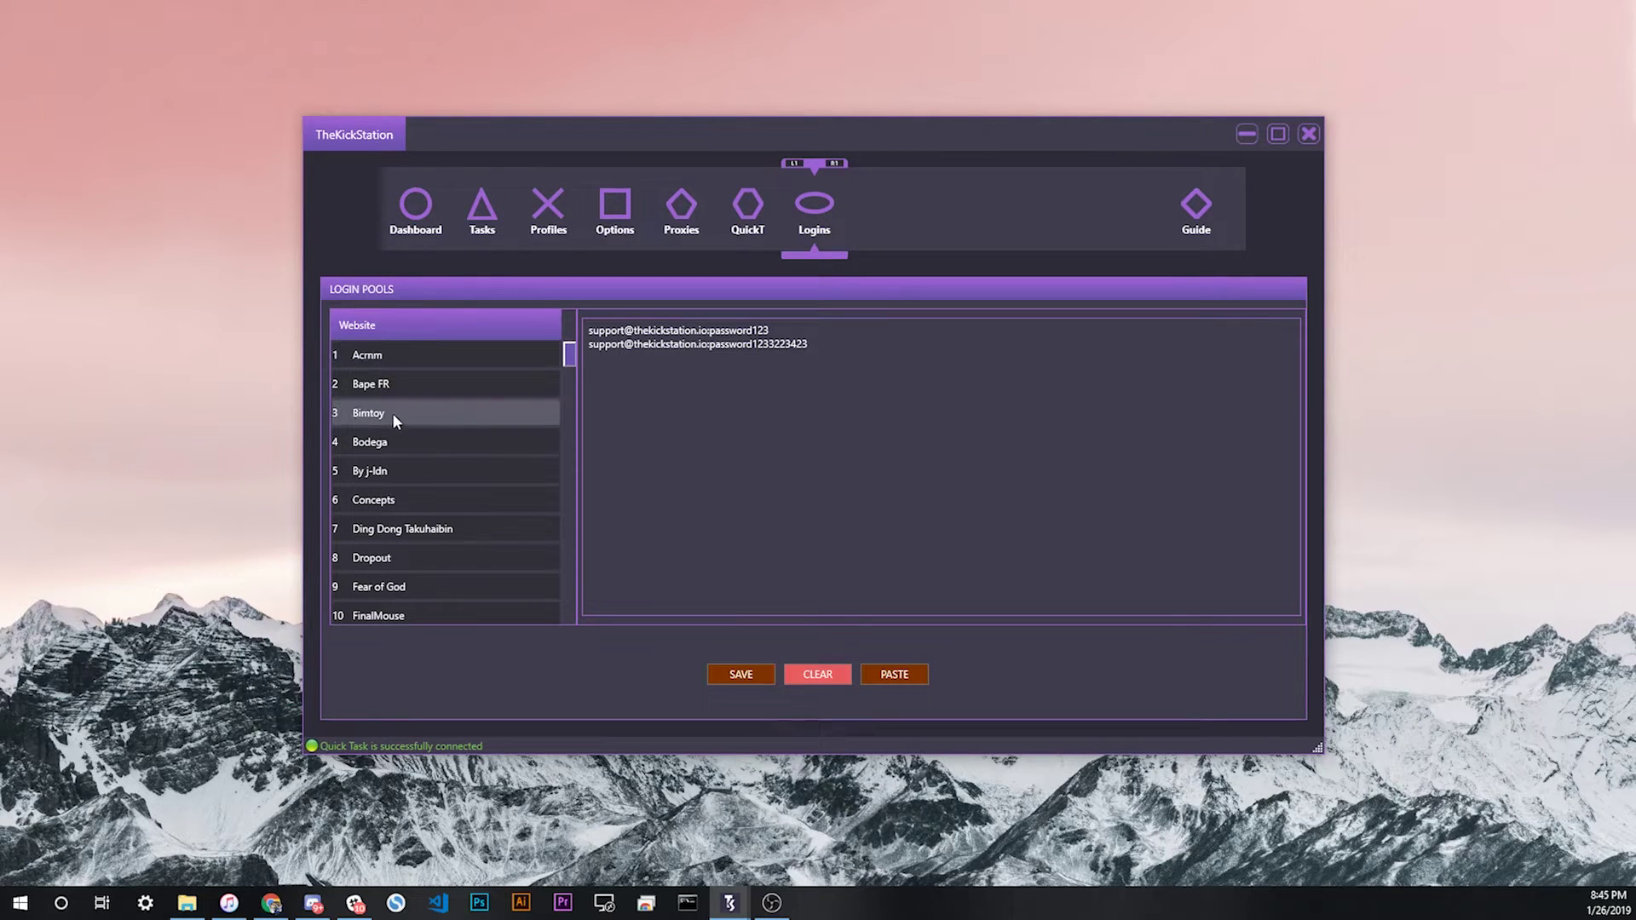
{"action": "left_click", "coordinate": [422, 351]}
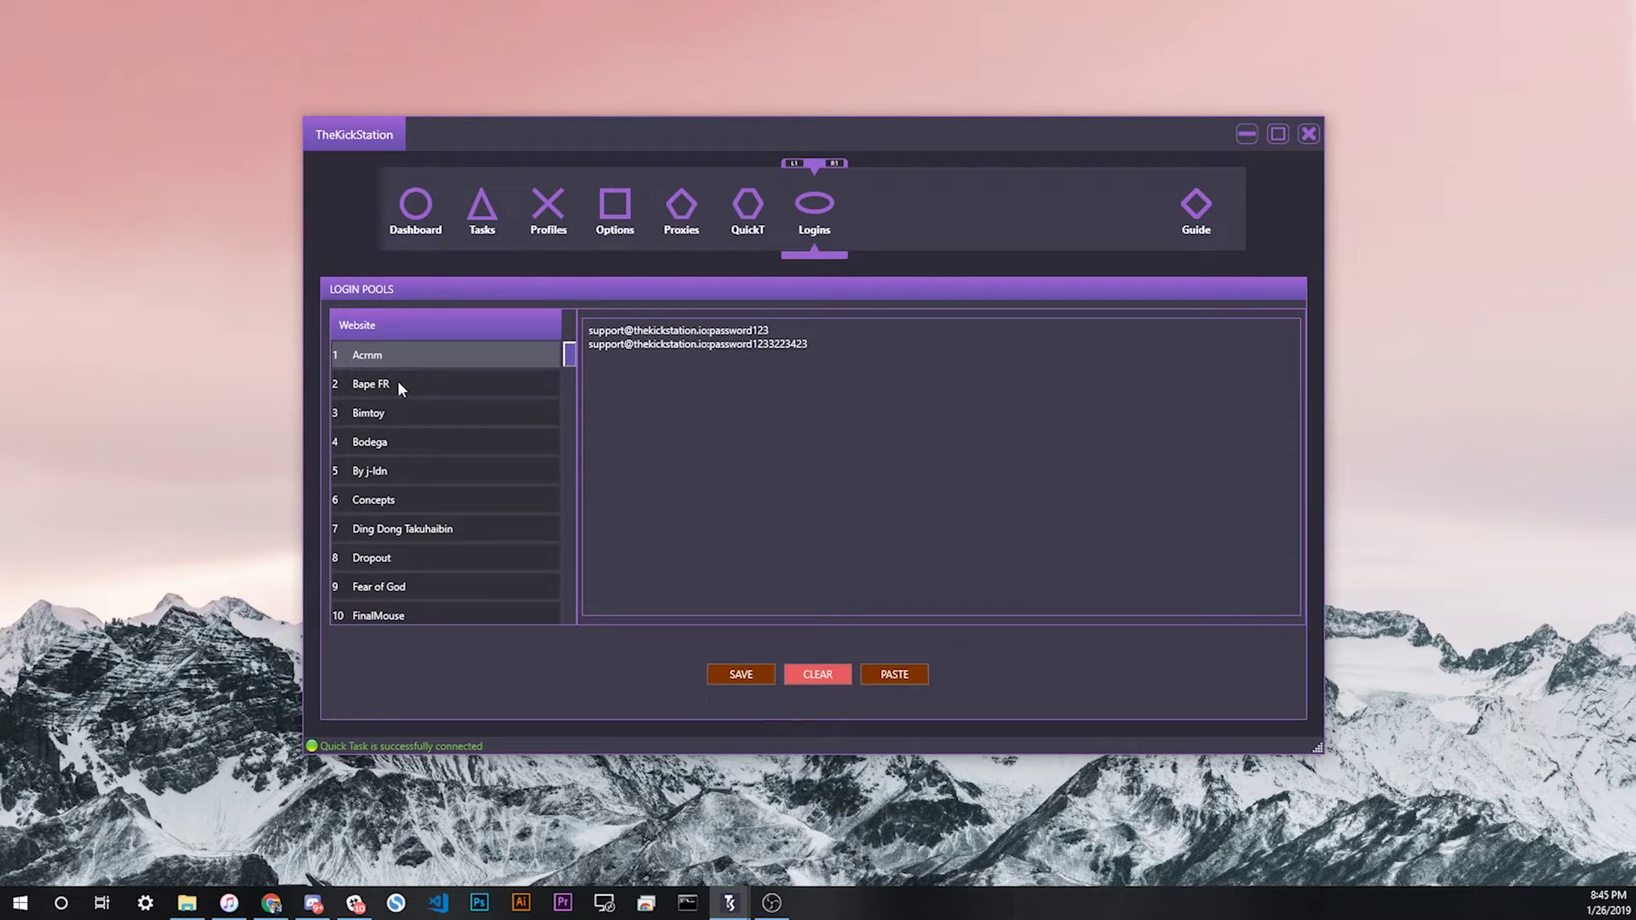
{"action": "left_click", "coordinate": [451, 391]}
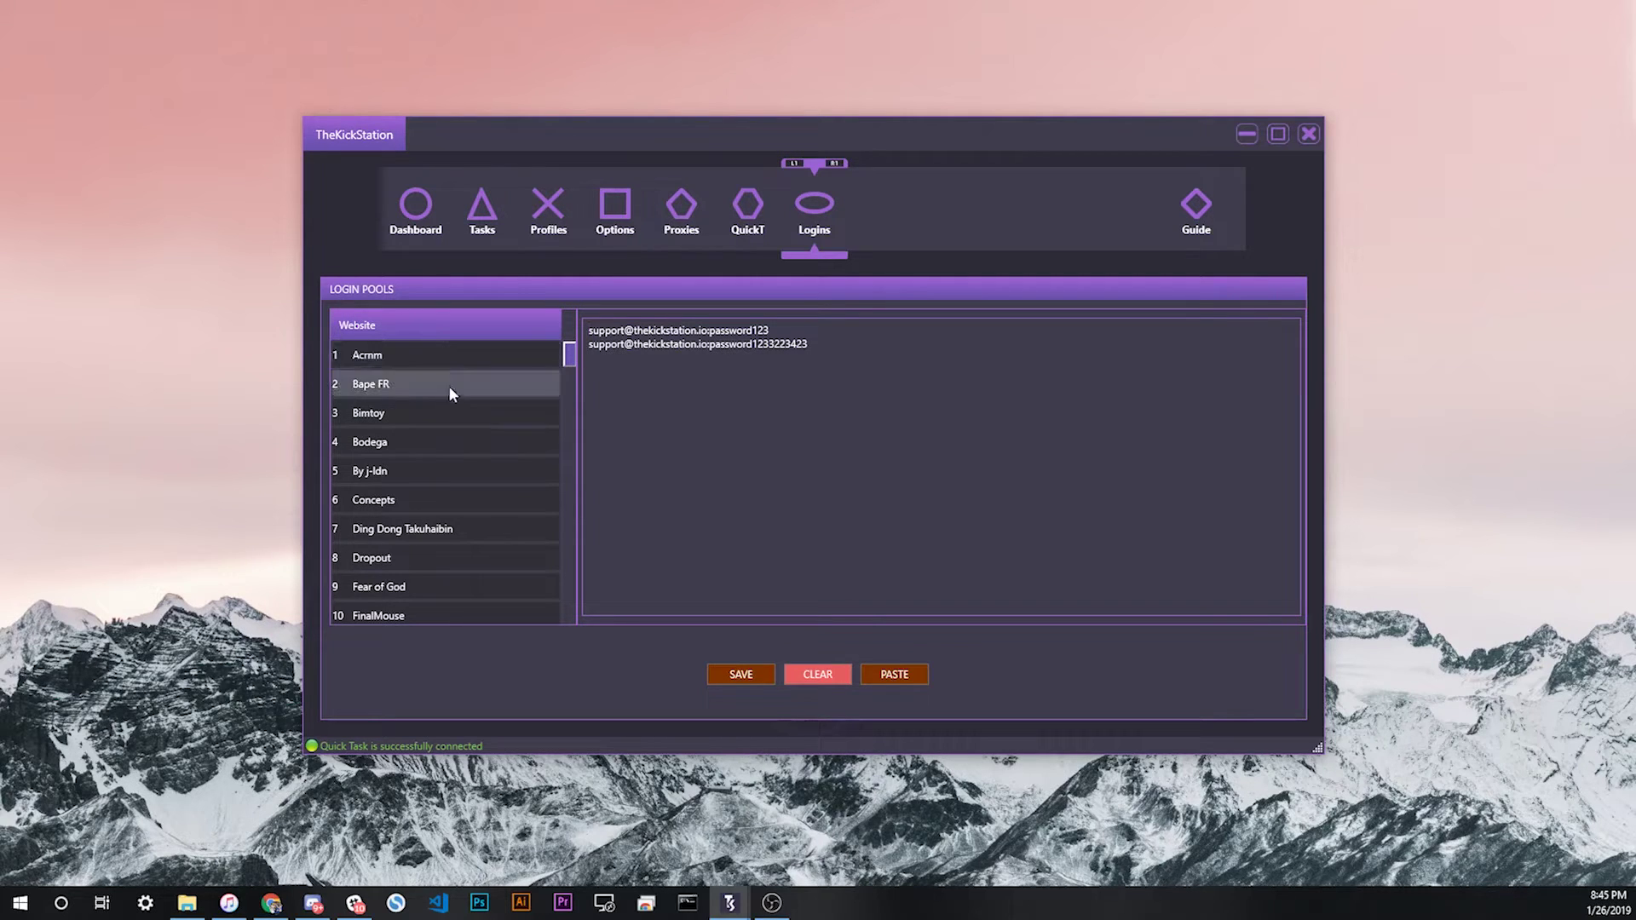
{"action": "left_click", "coordinate": [440, 358]}
{"action": "left_click_drag", "start_coordinate": [826, 409], "coordinate": [613, 333]}
{"action": "left_click", "coordinate": [431, 439]}
{"action": "left_click", "coordinate": [435, 351]}
{"action": "left_click", "coordinate": [438, 358]}
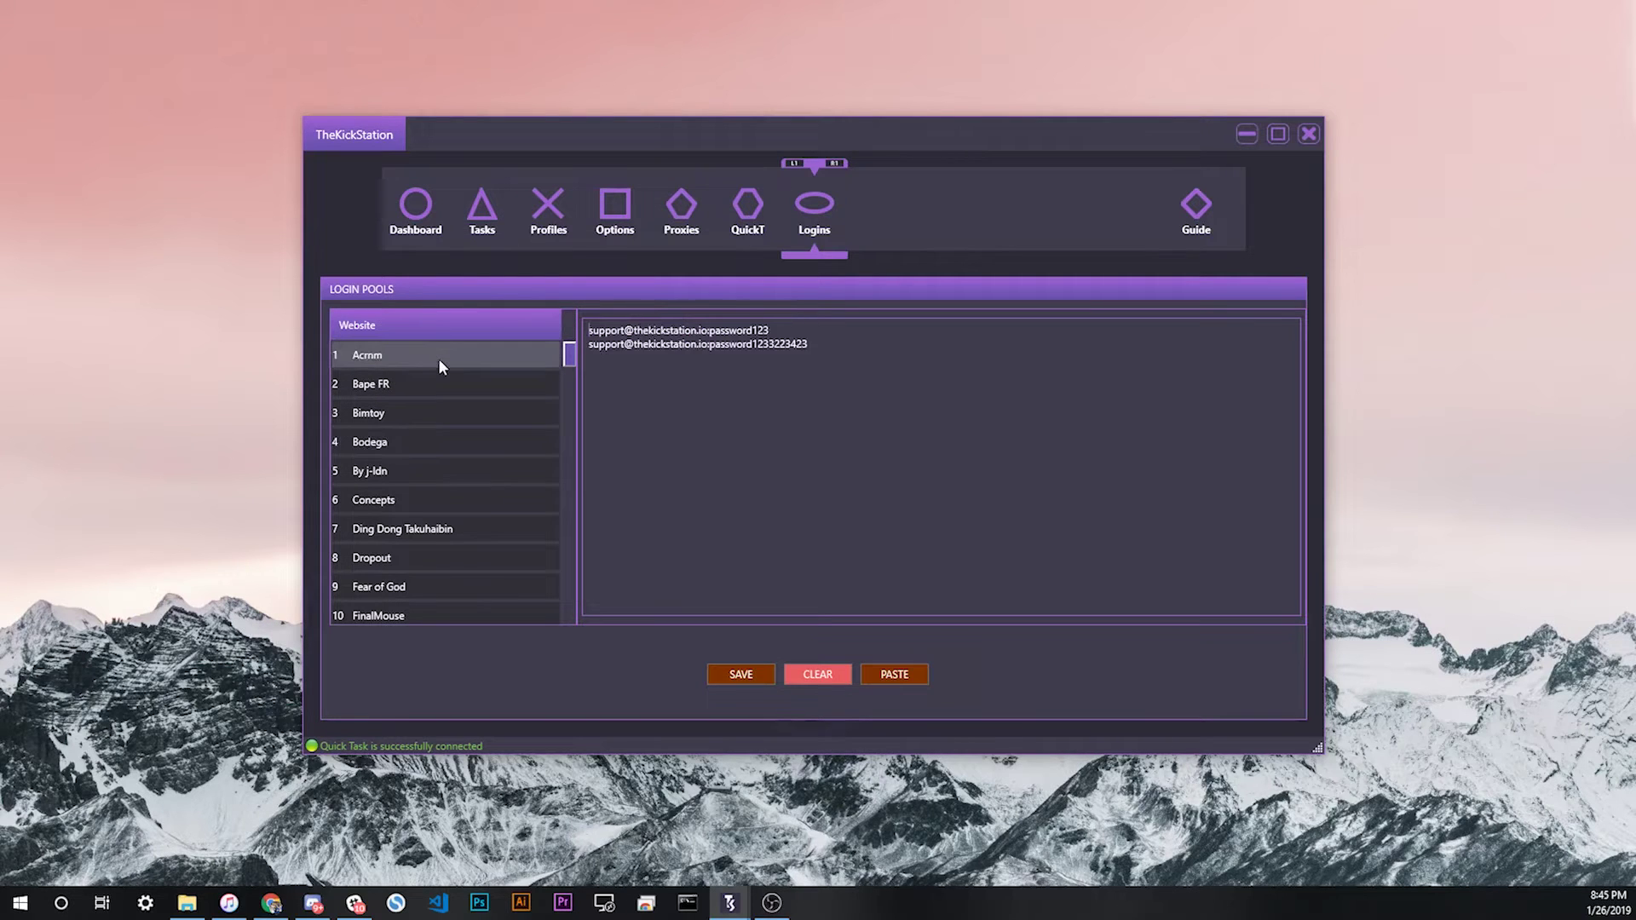
{"action": "left_click_drag", "start_coordinate": [829, 376], "coordinate": [544, 290]}
{"action": "left_click", "coordinate": [874, 366]}
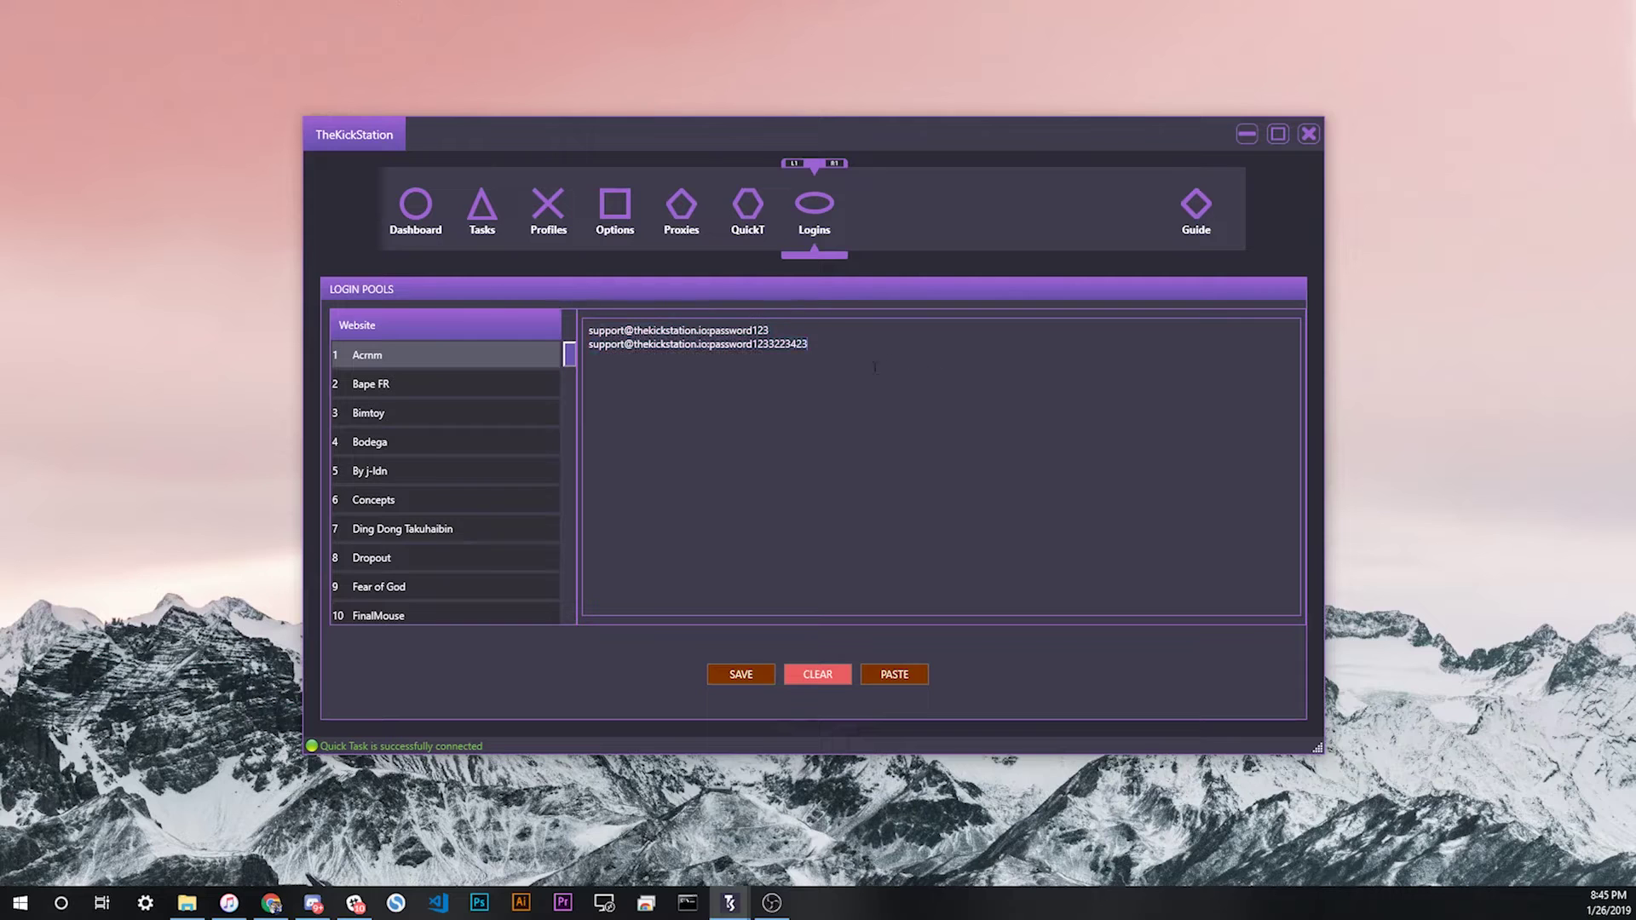
{"action": "left_click", "coordinate": [739, 676]}
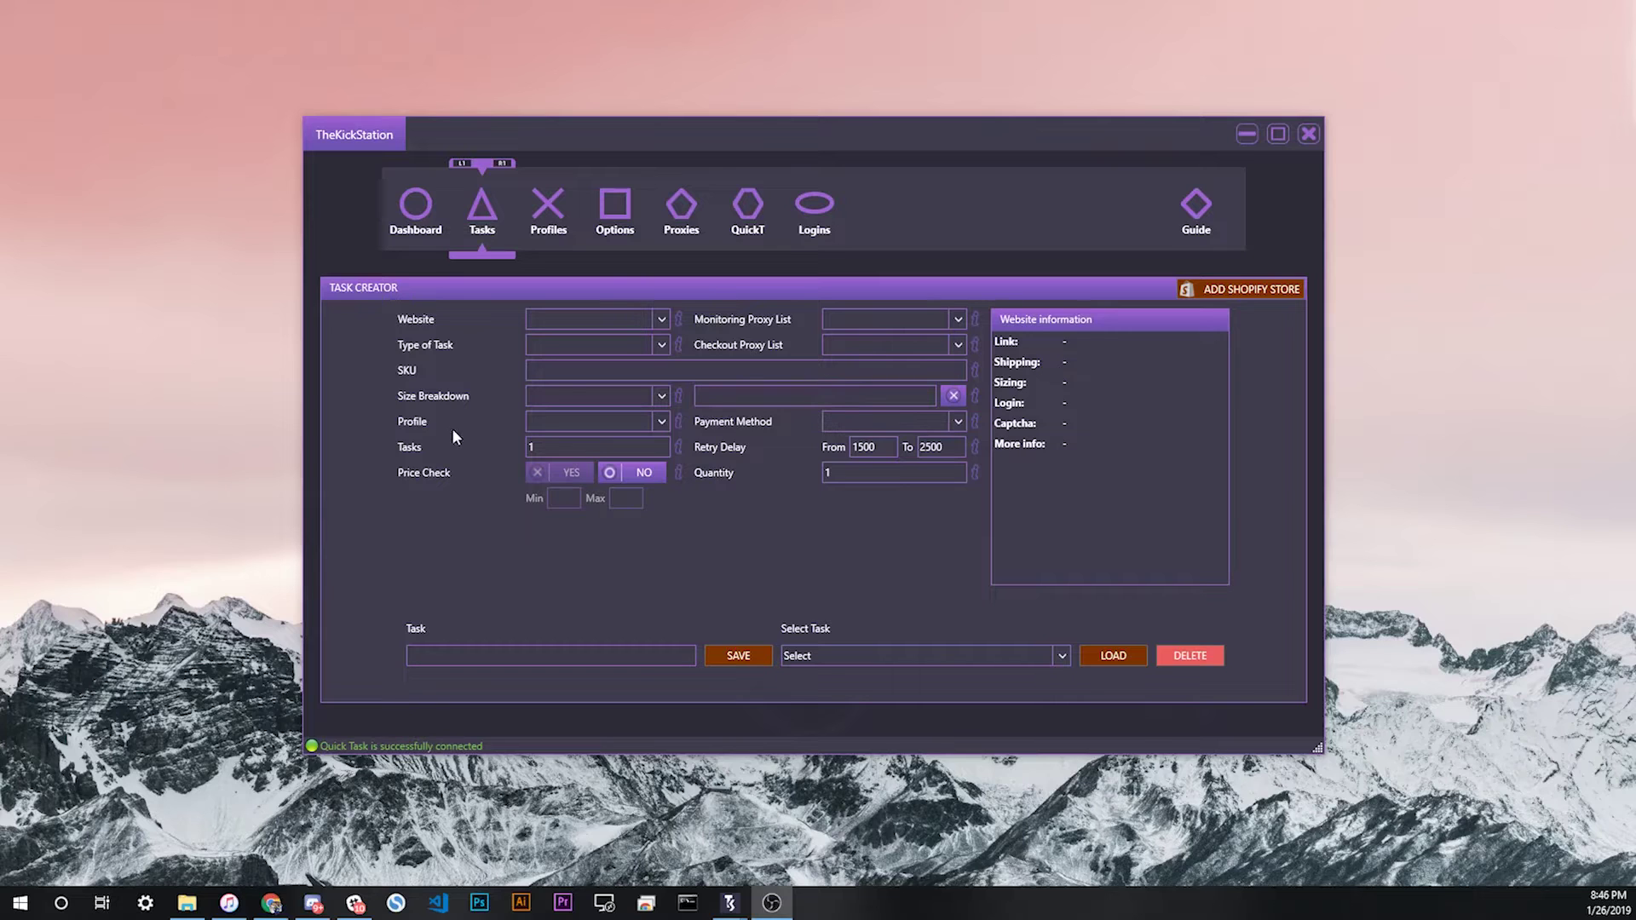
Step: Set the task website to Acmm with direct link 'asdfasdfasdfasdf' and proxy list VA DC 50
{"action": "left_click", "coordinate": [581, 325]}
{"action": "scroll", "coordinate": [588, 375], "scroll_direction": "up", "scroll_amount": 5}
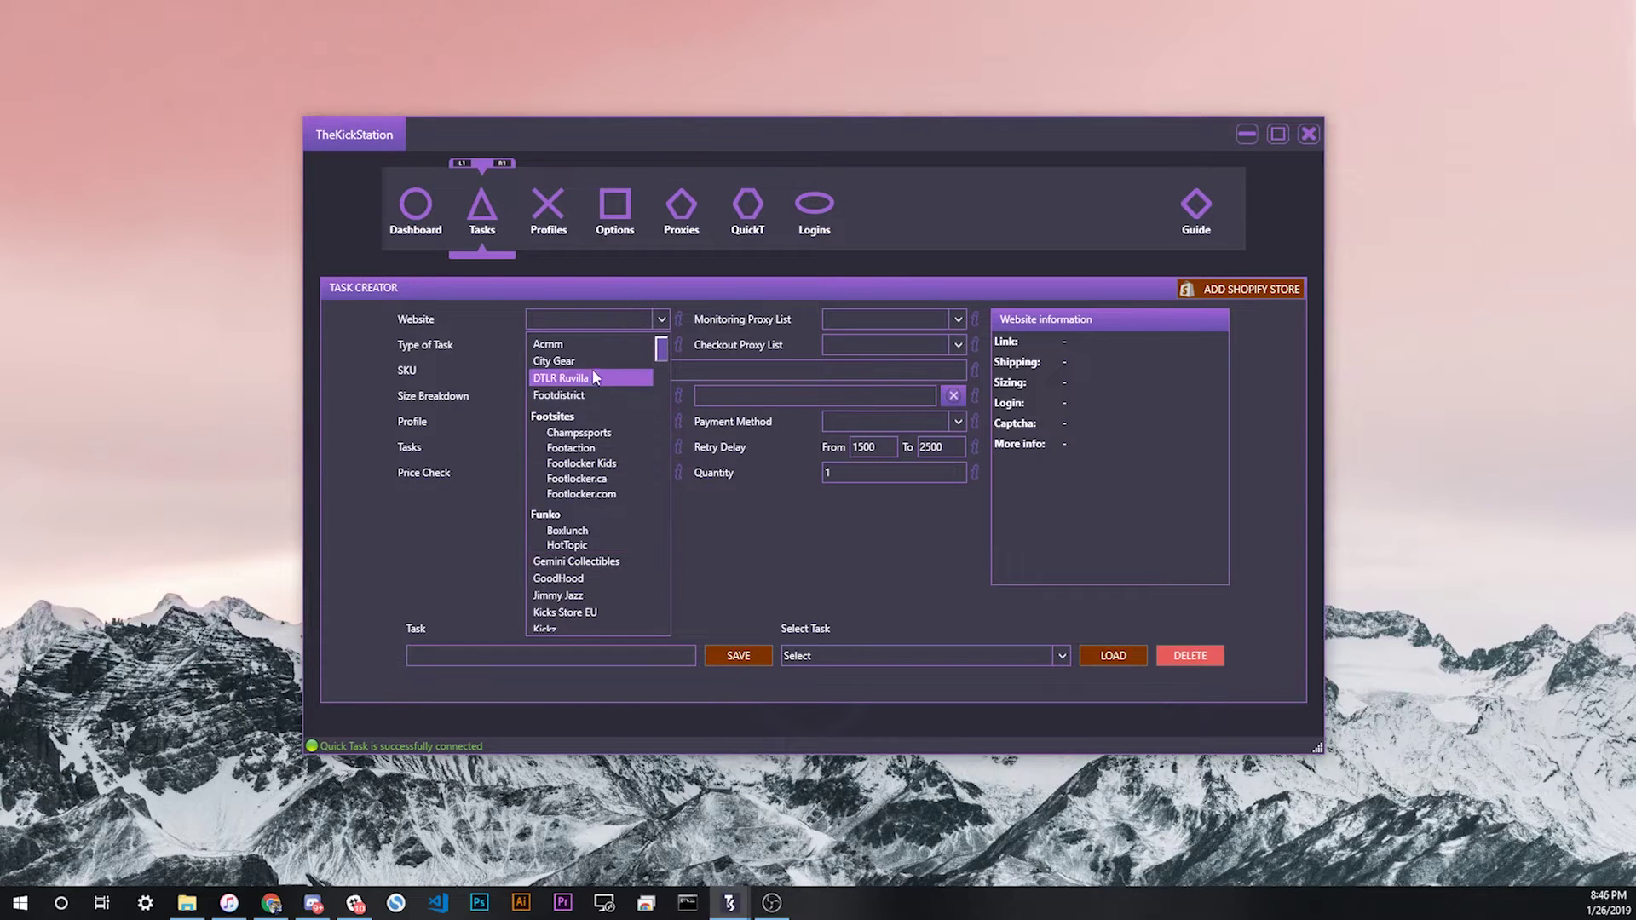
{"action": "left_click", "coordinate": [563, 344]}
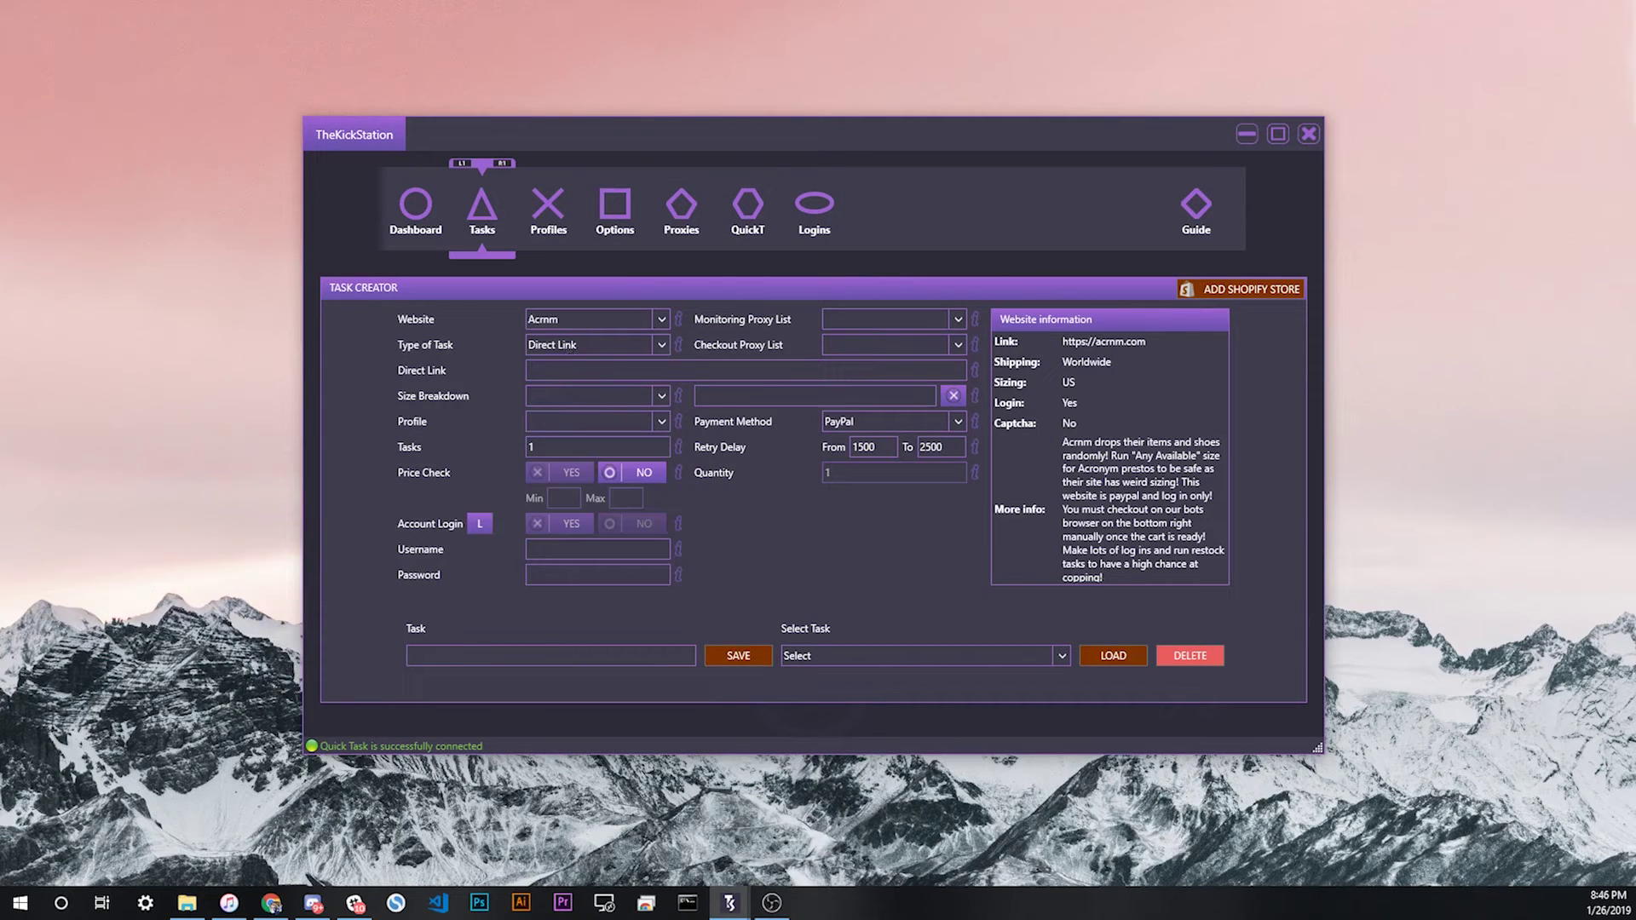
{"action": "type", "text": "asdfasdfasdfasdf"}
{"action": "left_click", "coordinate": [890, 322]}
{"action": "left_click", "coordinate": [878, 375]}
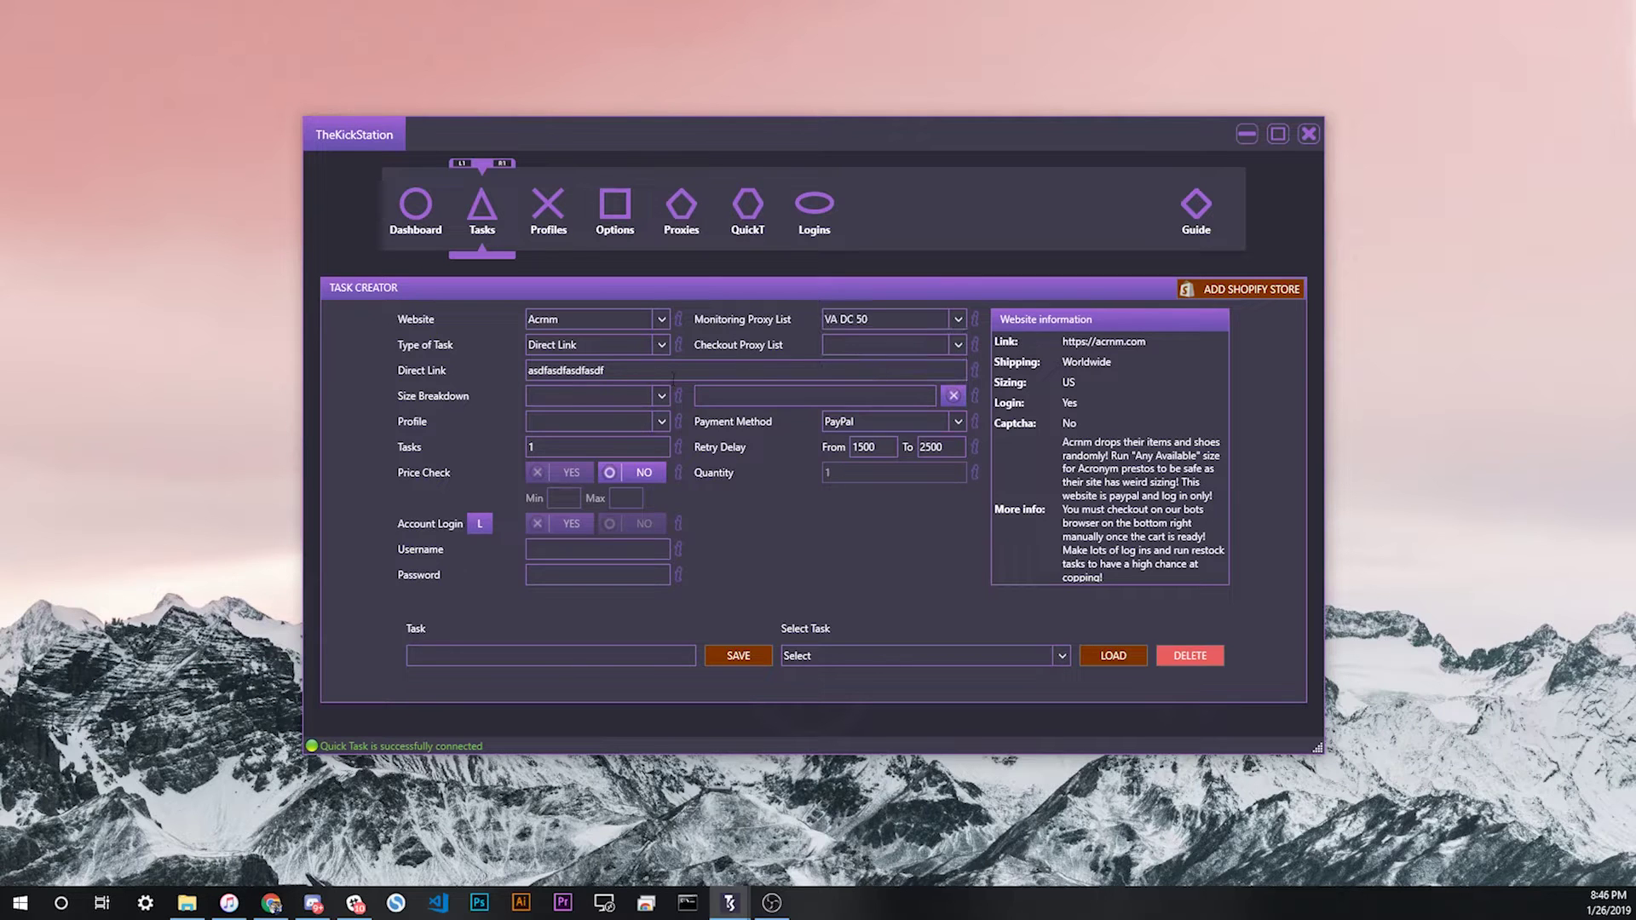
Step: Choose size Any Available and profile gram priv, and turn Price Check on
{"action": "left_click", "coordinate": [605, 393]}
{"action": "left_click", "coordinate": [578, 421]}
{"action": "left_click", "coordinate": [578, 421]}
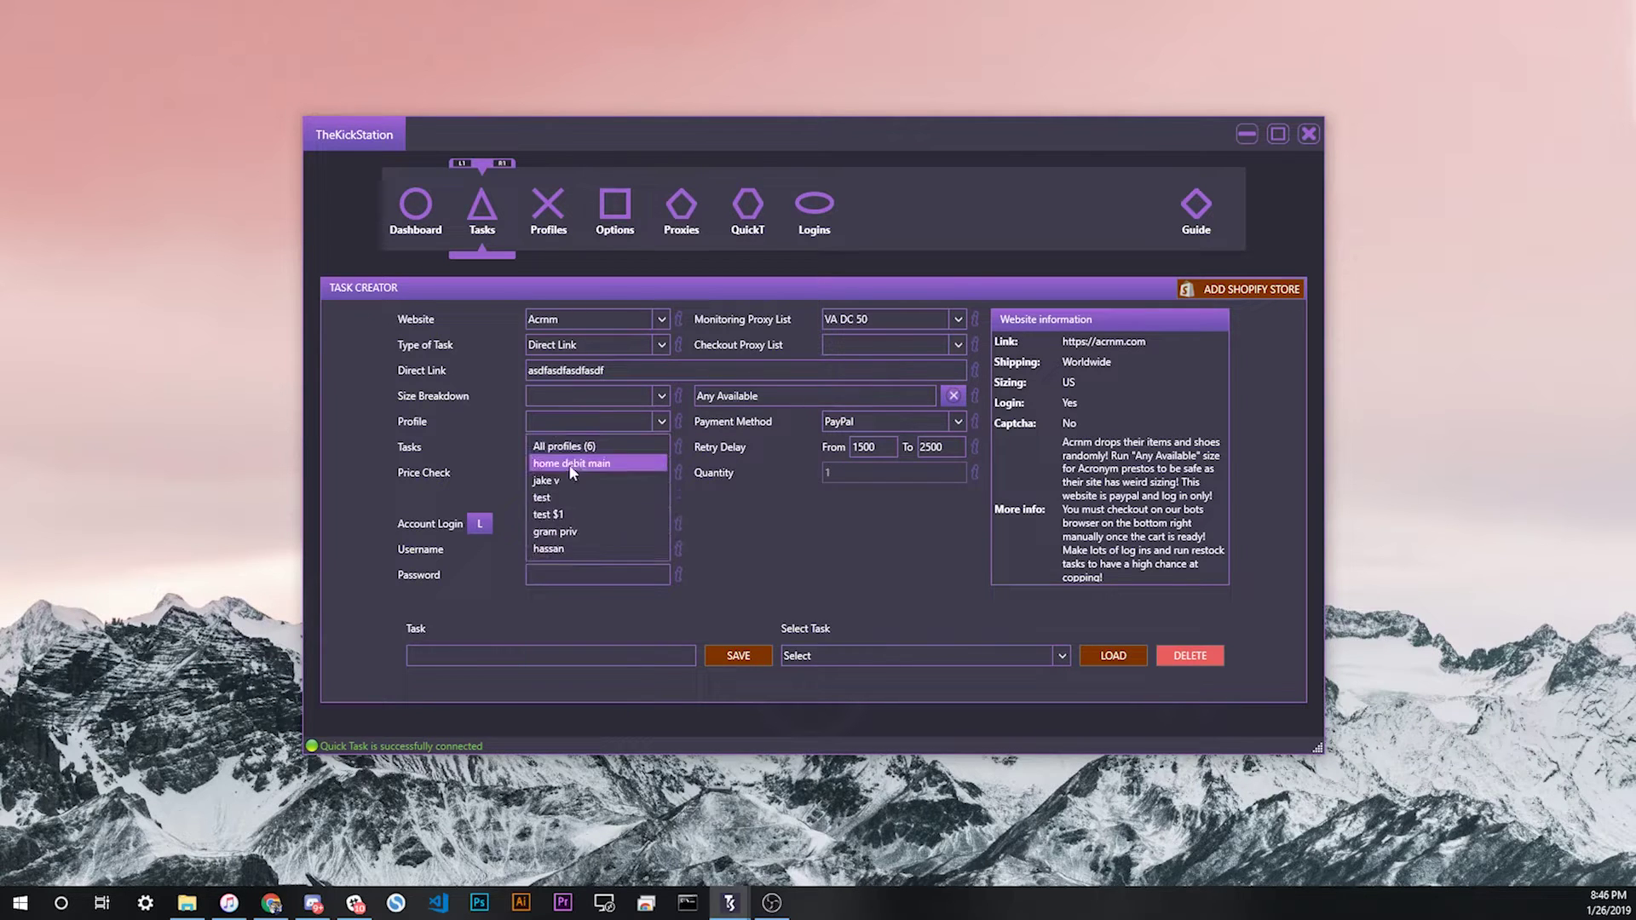
{"action": "left_click", "coordinate": [564, 532]}
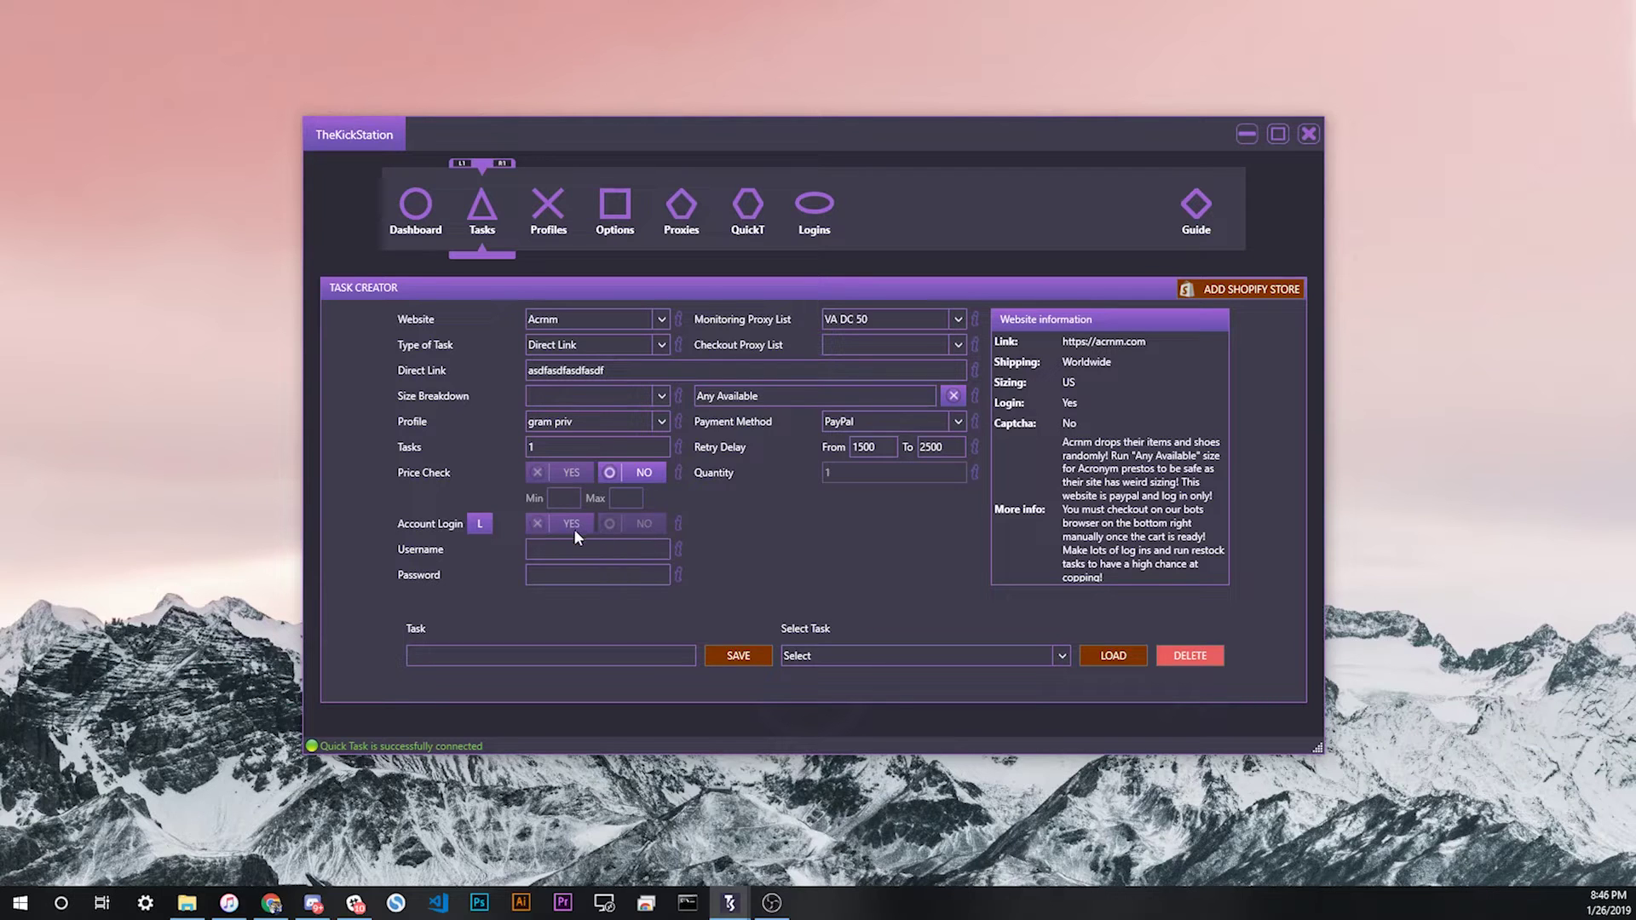
{"action": "left_click", "coordinate": [649, 475]}
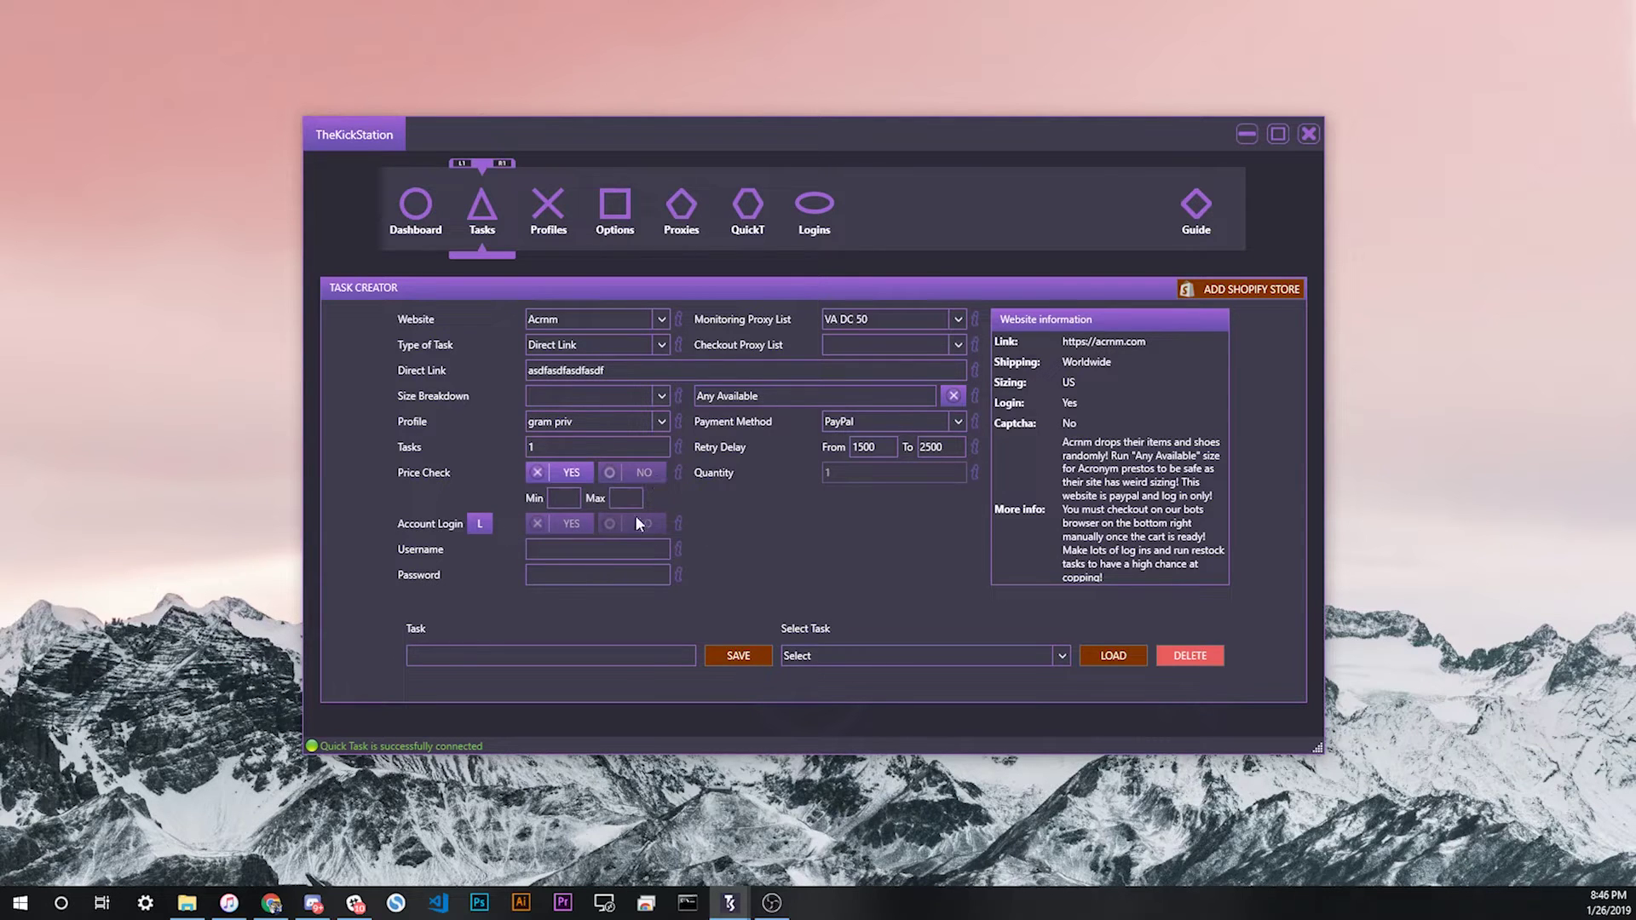
Step: Turn Price Check back off and assign the first Acmm pool login to the task
{"action": "left_click", "coordinate": [639, 478]}
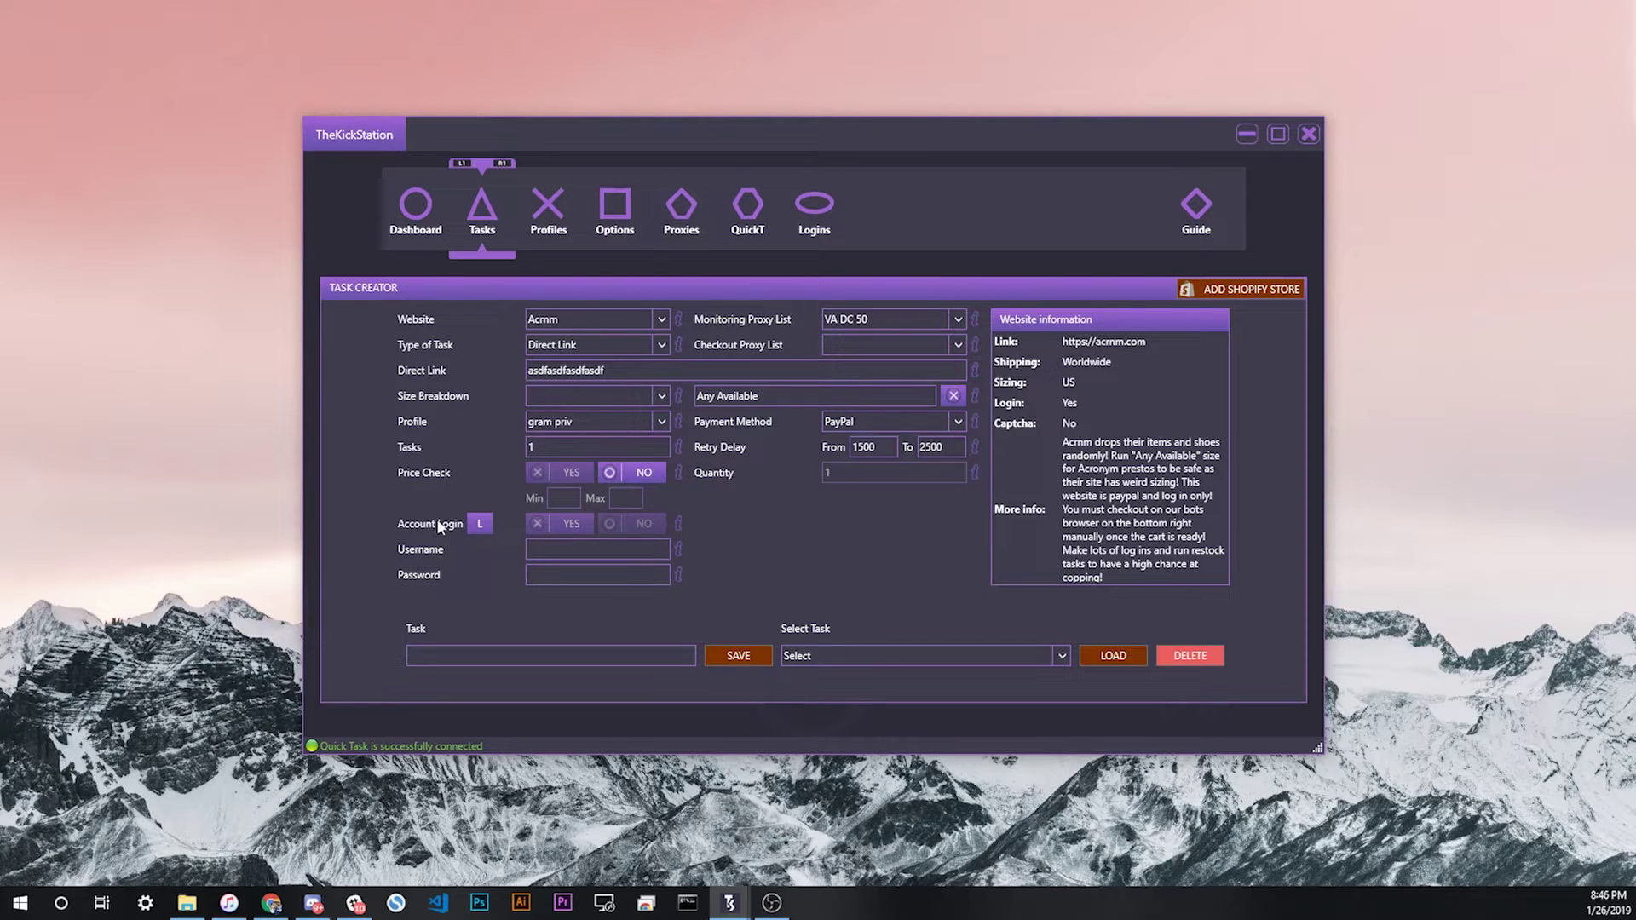
{"action": "left_click", "coordinate": [480, 523]}
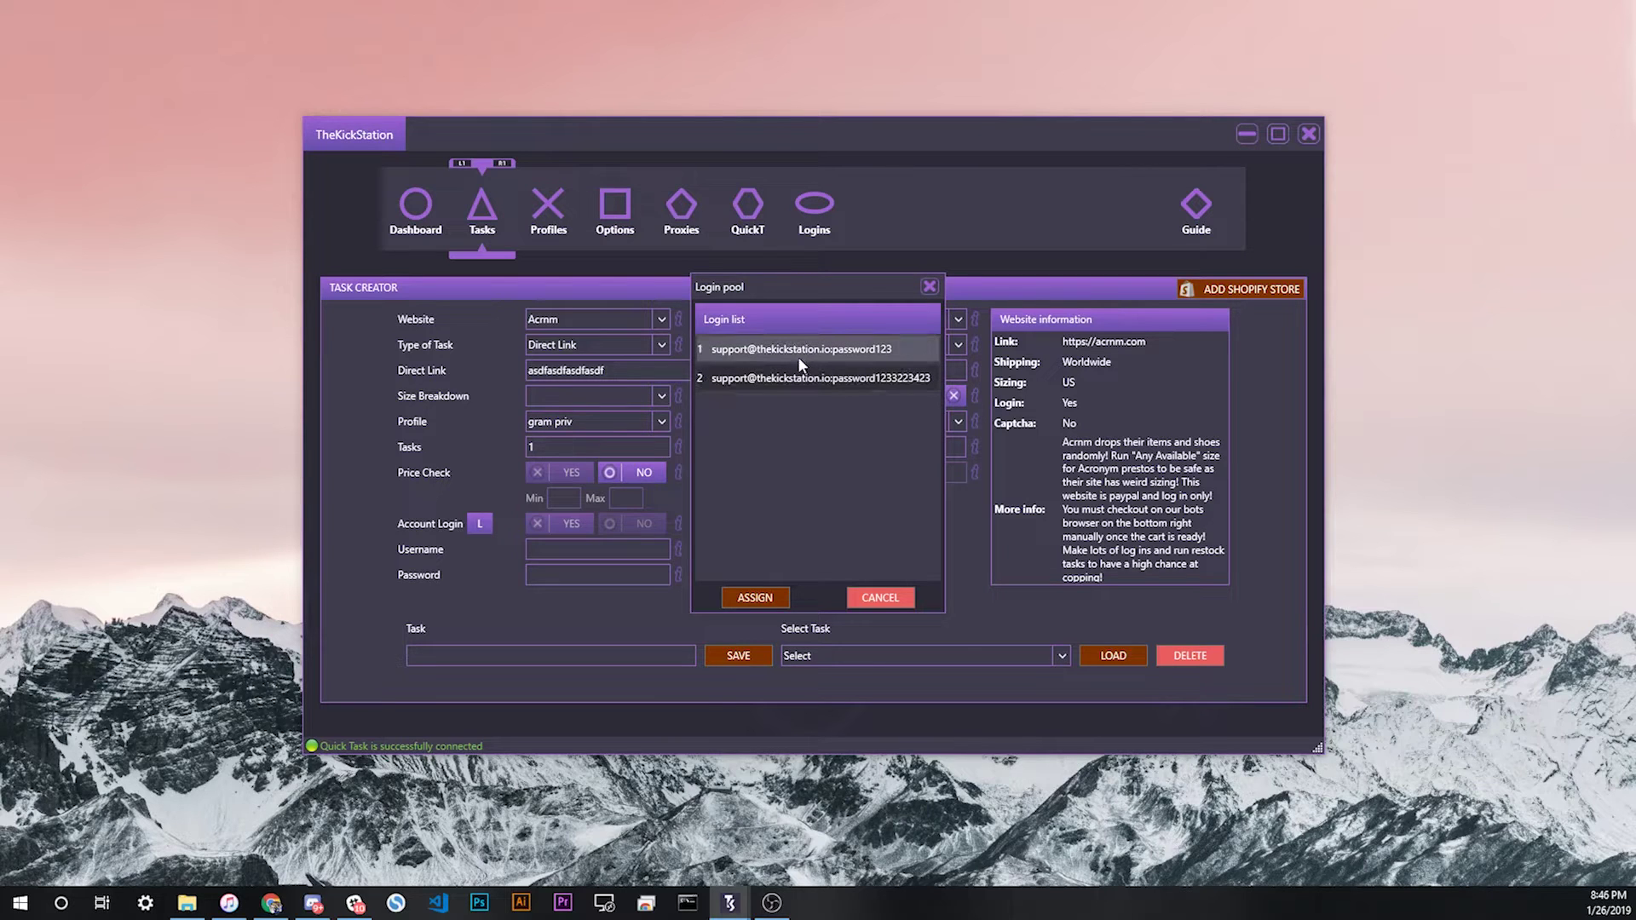
{"action": "left_click", "coordinate": [799, 351]}
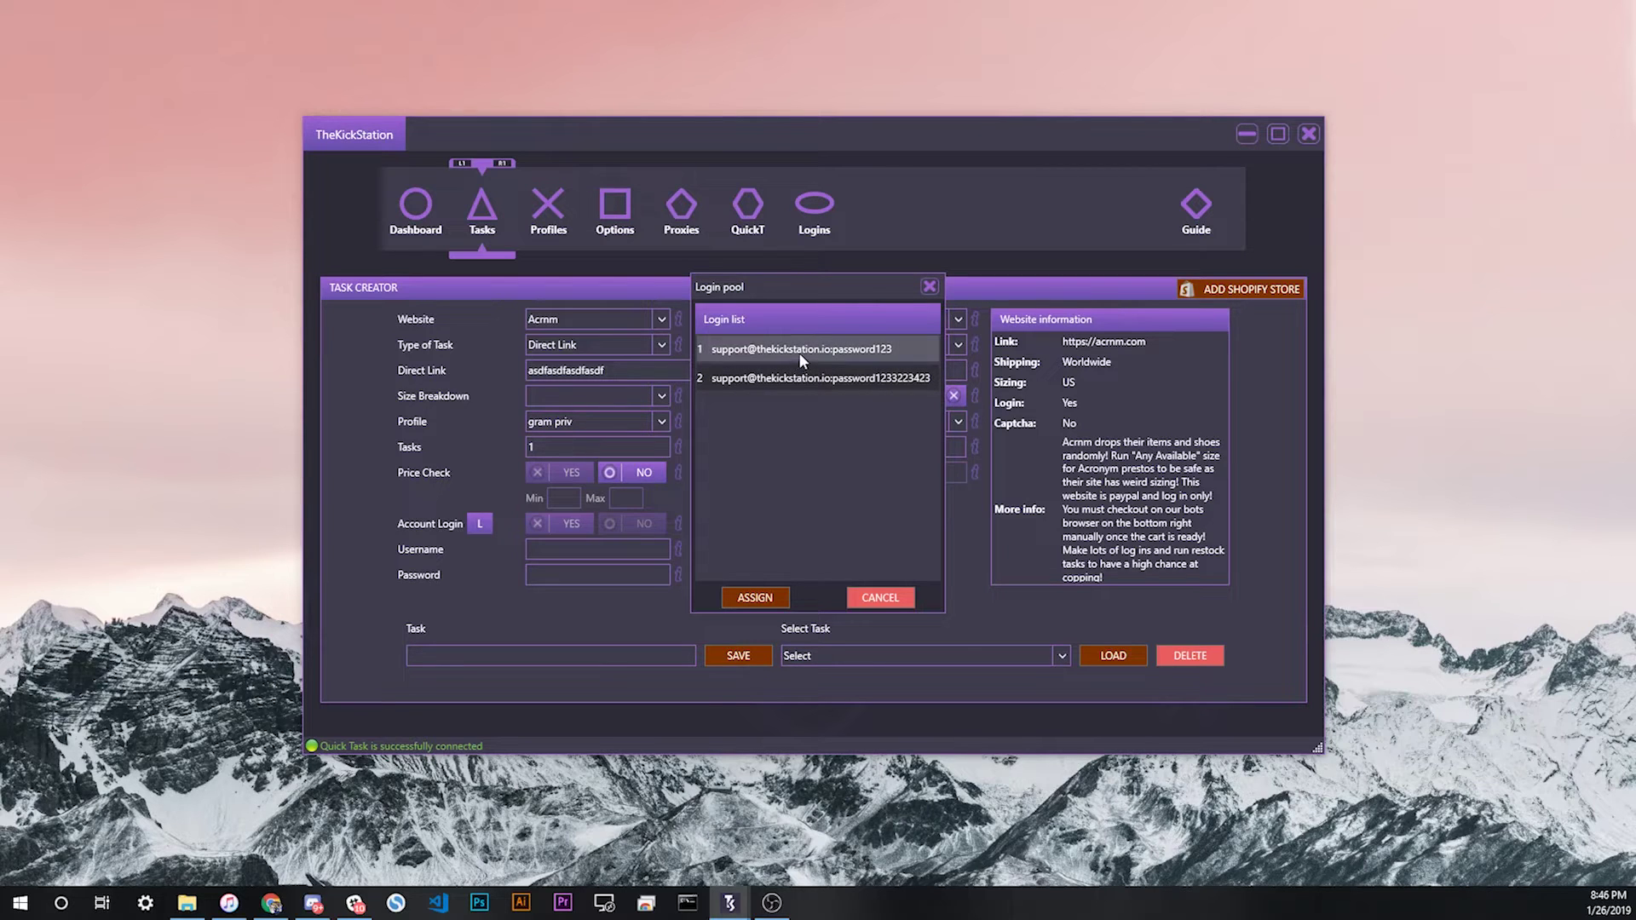
{"action": "left_click", "coordinate": [755, 598]}
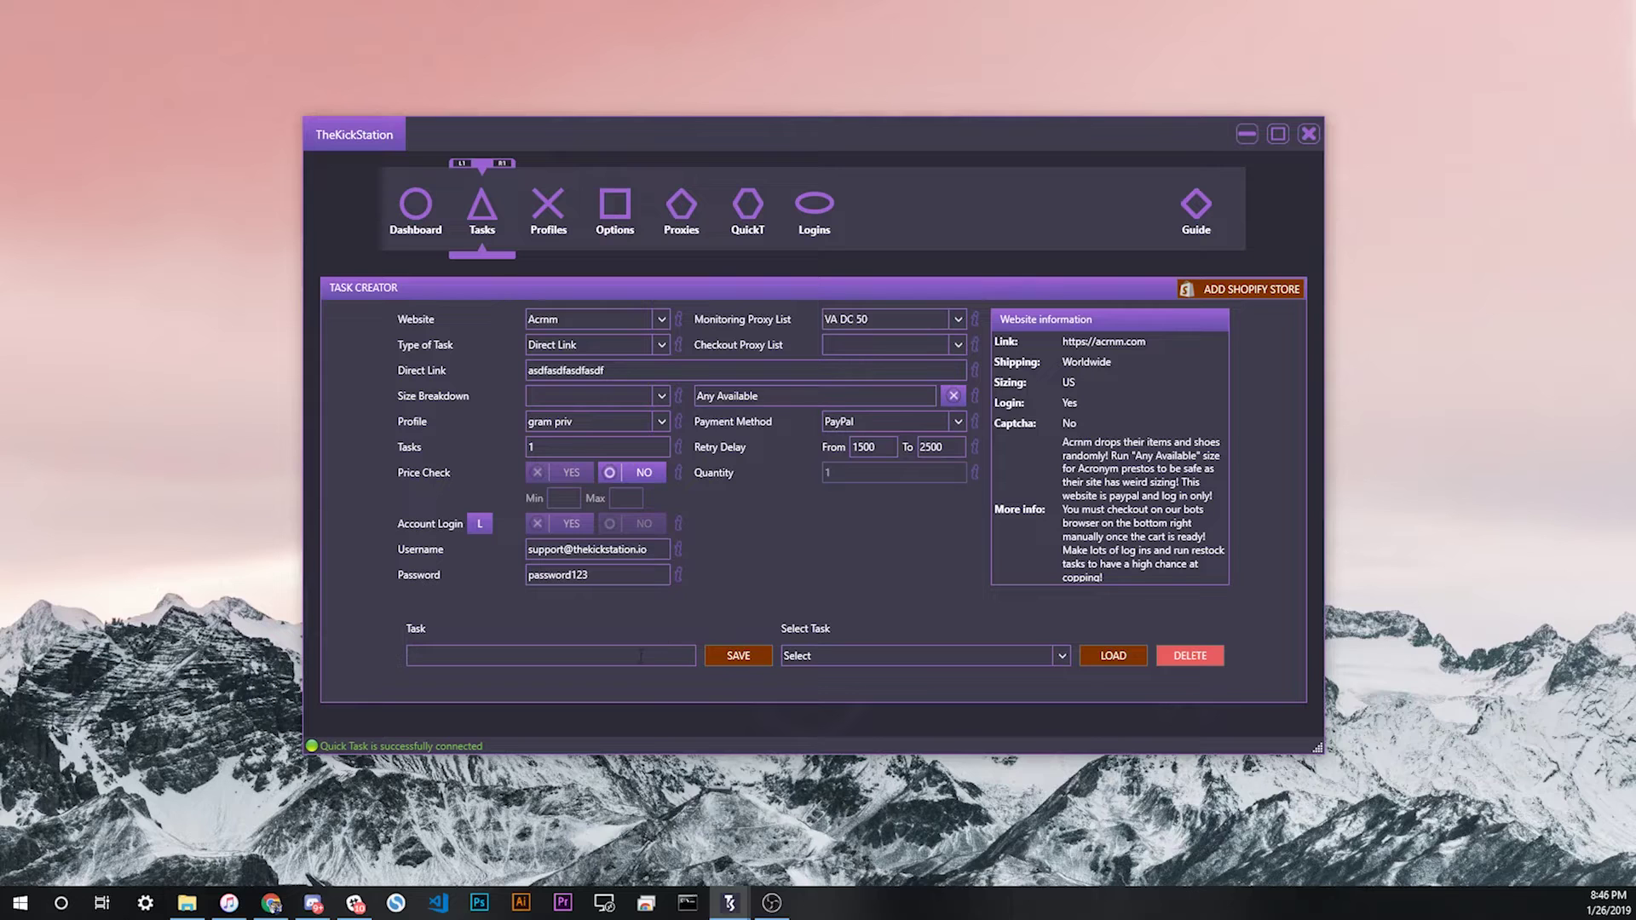
Step: Name the task 'assfasdfasdf', save it, and select it on the dashboard
{"action": "type", "text": "assfasdfasdf"}
{"action": "left_click", "coordinate": [740, 658]}
{"action": "left_click", "coordinate": [415, 209]}
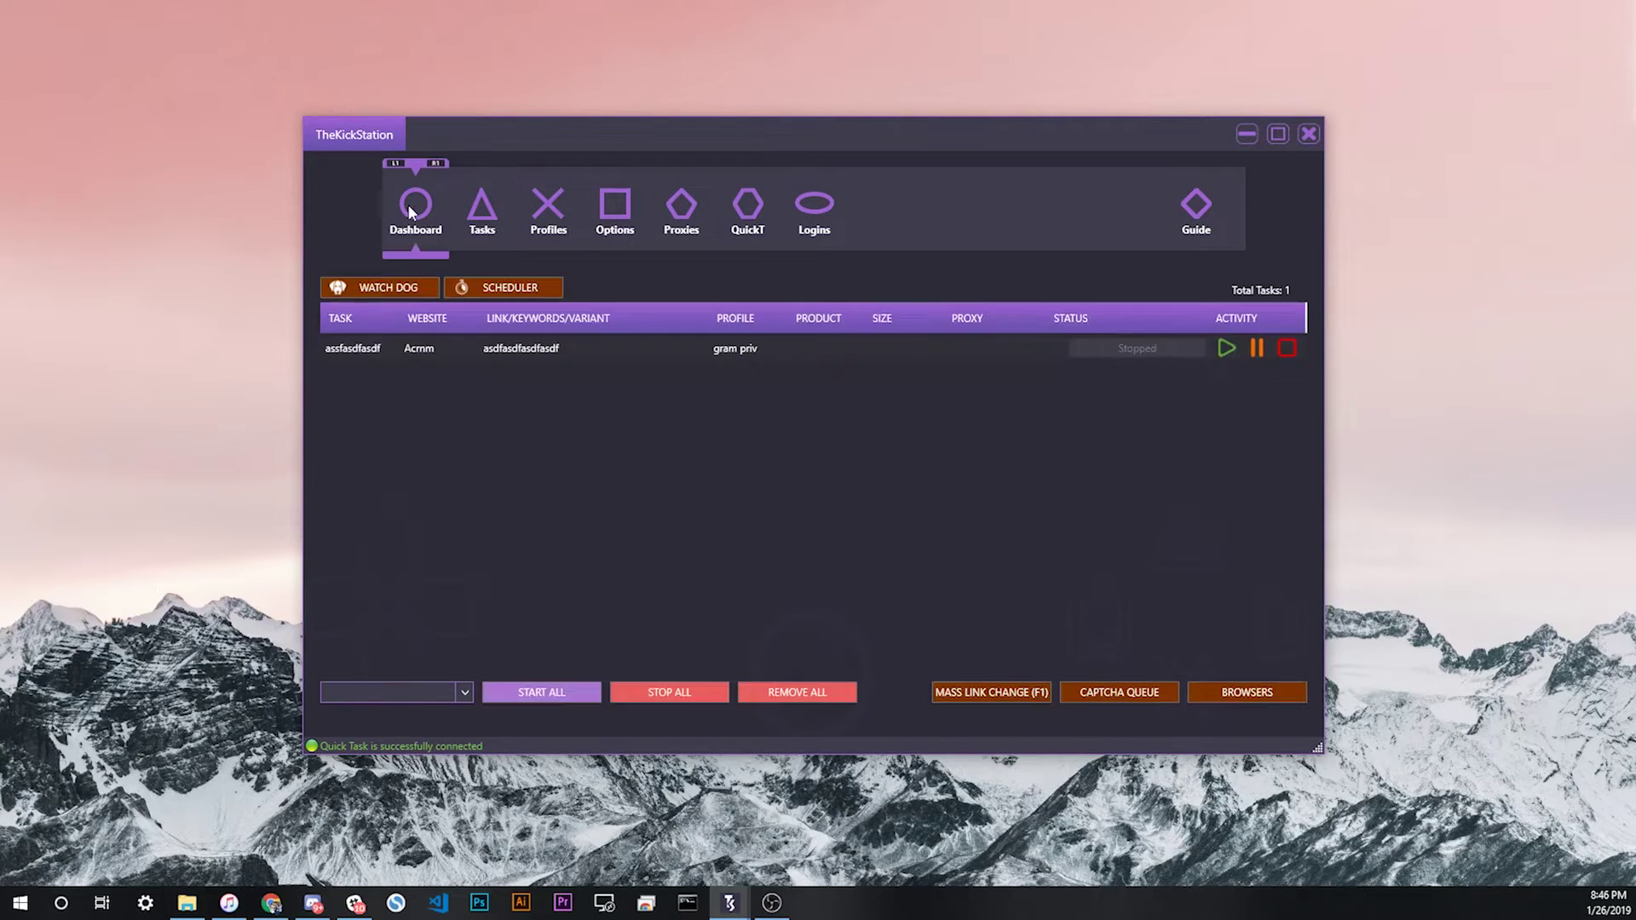
{"action": "left_click", "coordinate": [955, 352]}
Step: Edit the task, replace its task count, and save so six Acmm tasks are listed
{"action": "right_click", "coordinate": [855, 356]}
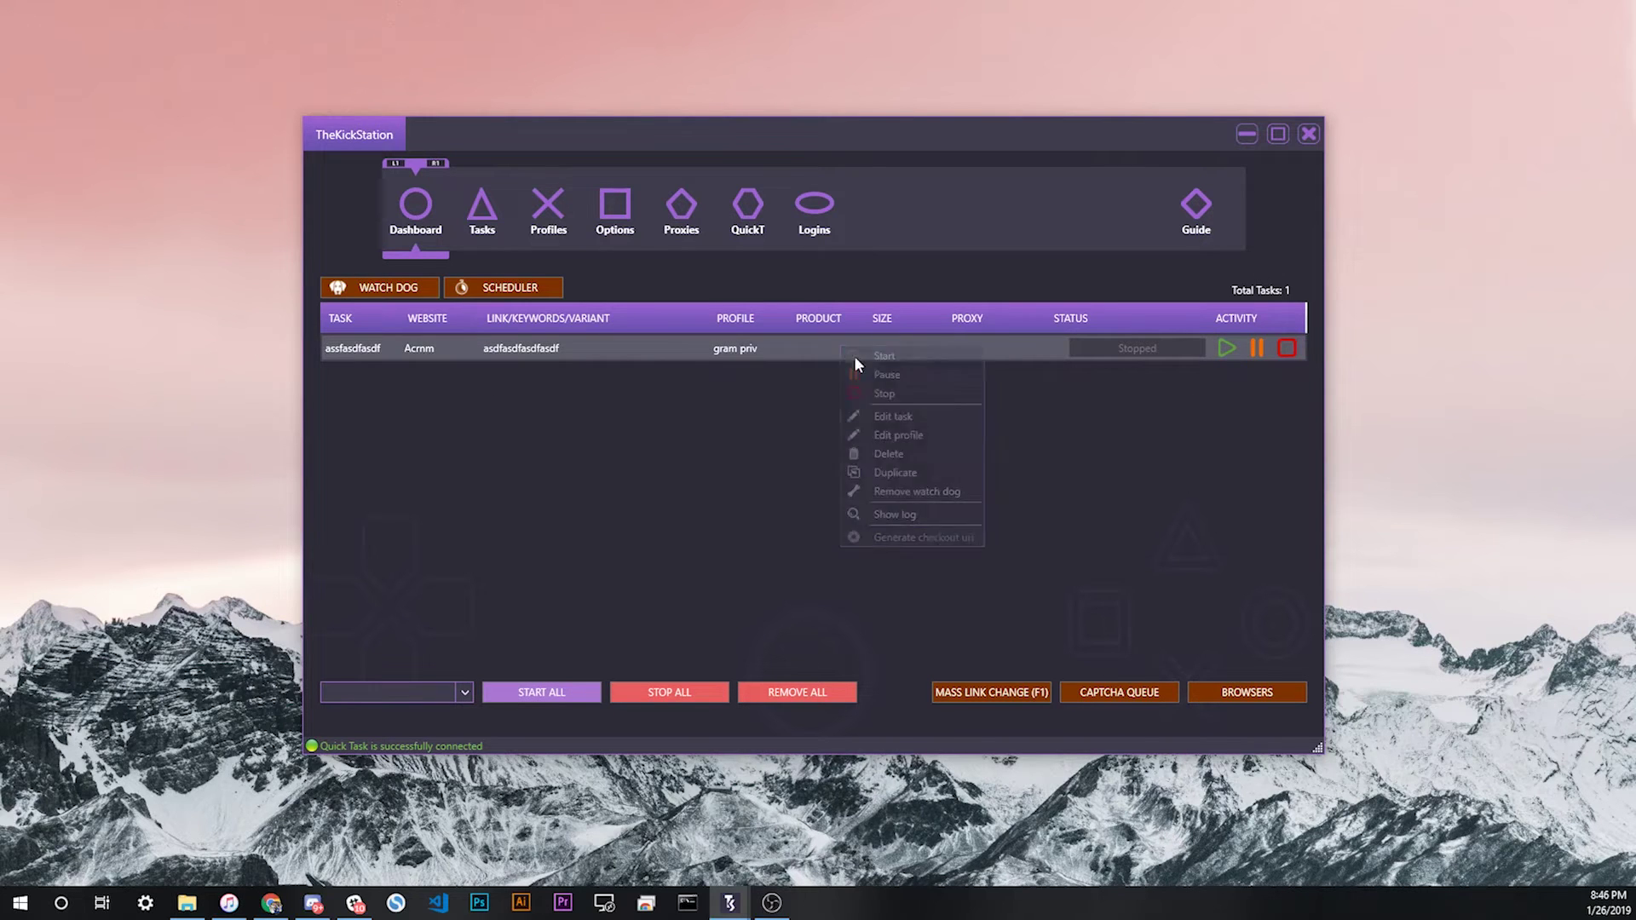
{"action": "left_click", "coordinate": [886, 411]}
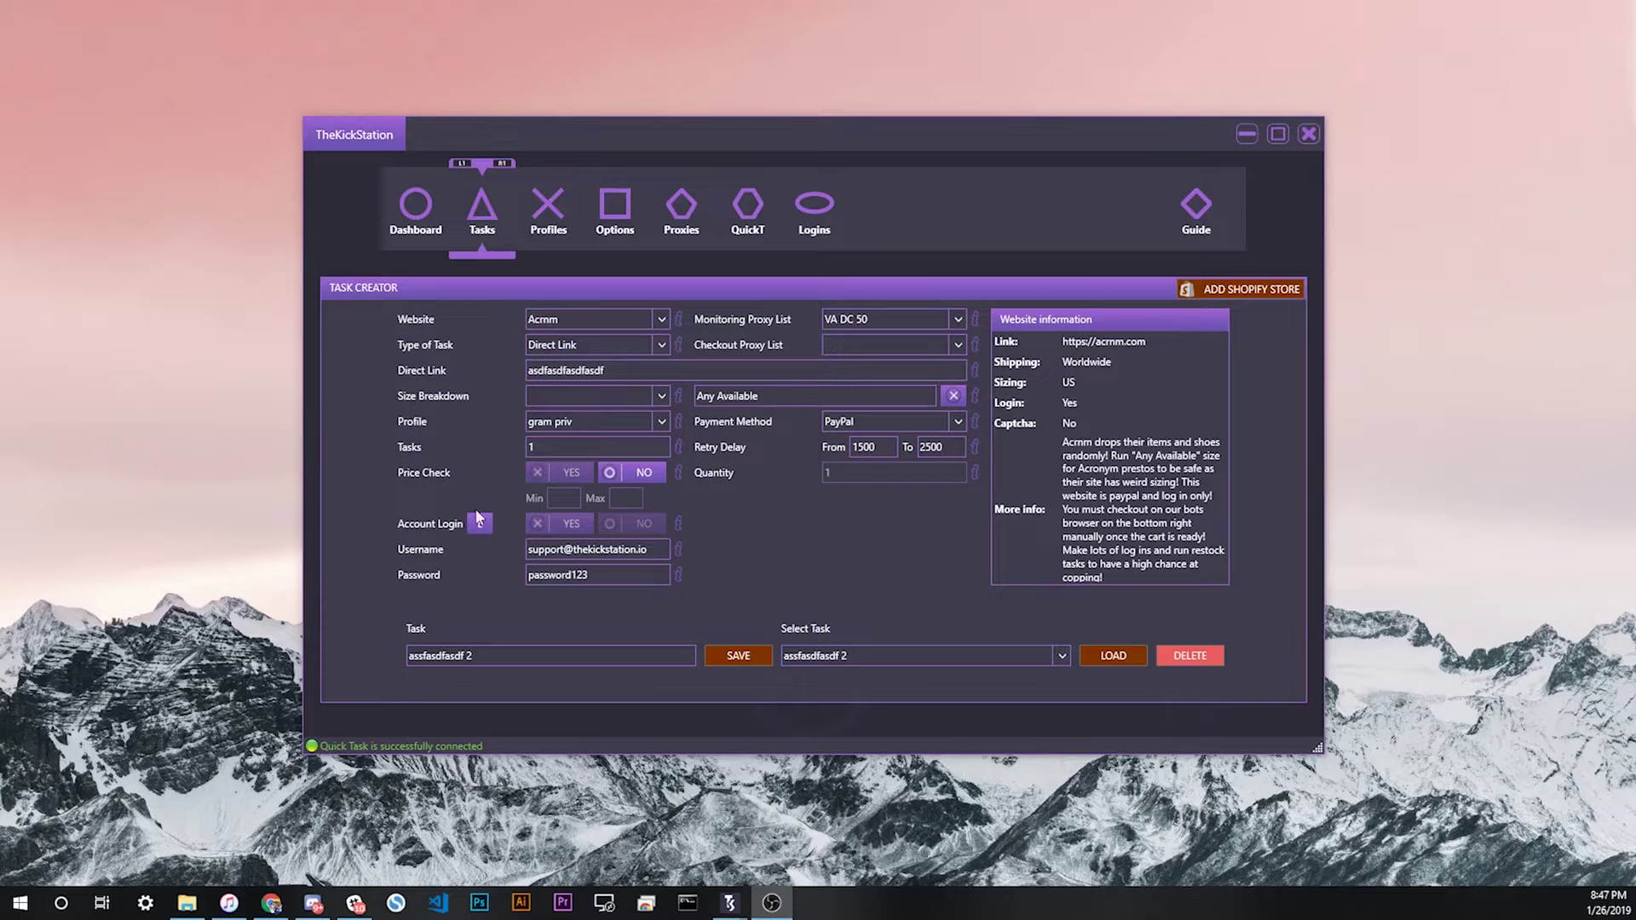
{"action": "double_click", "coordinate": [582, 449]}
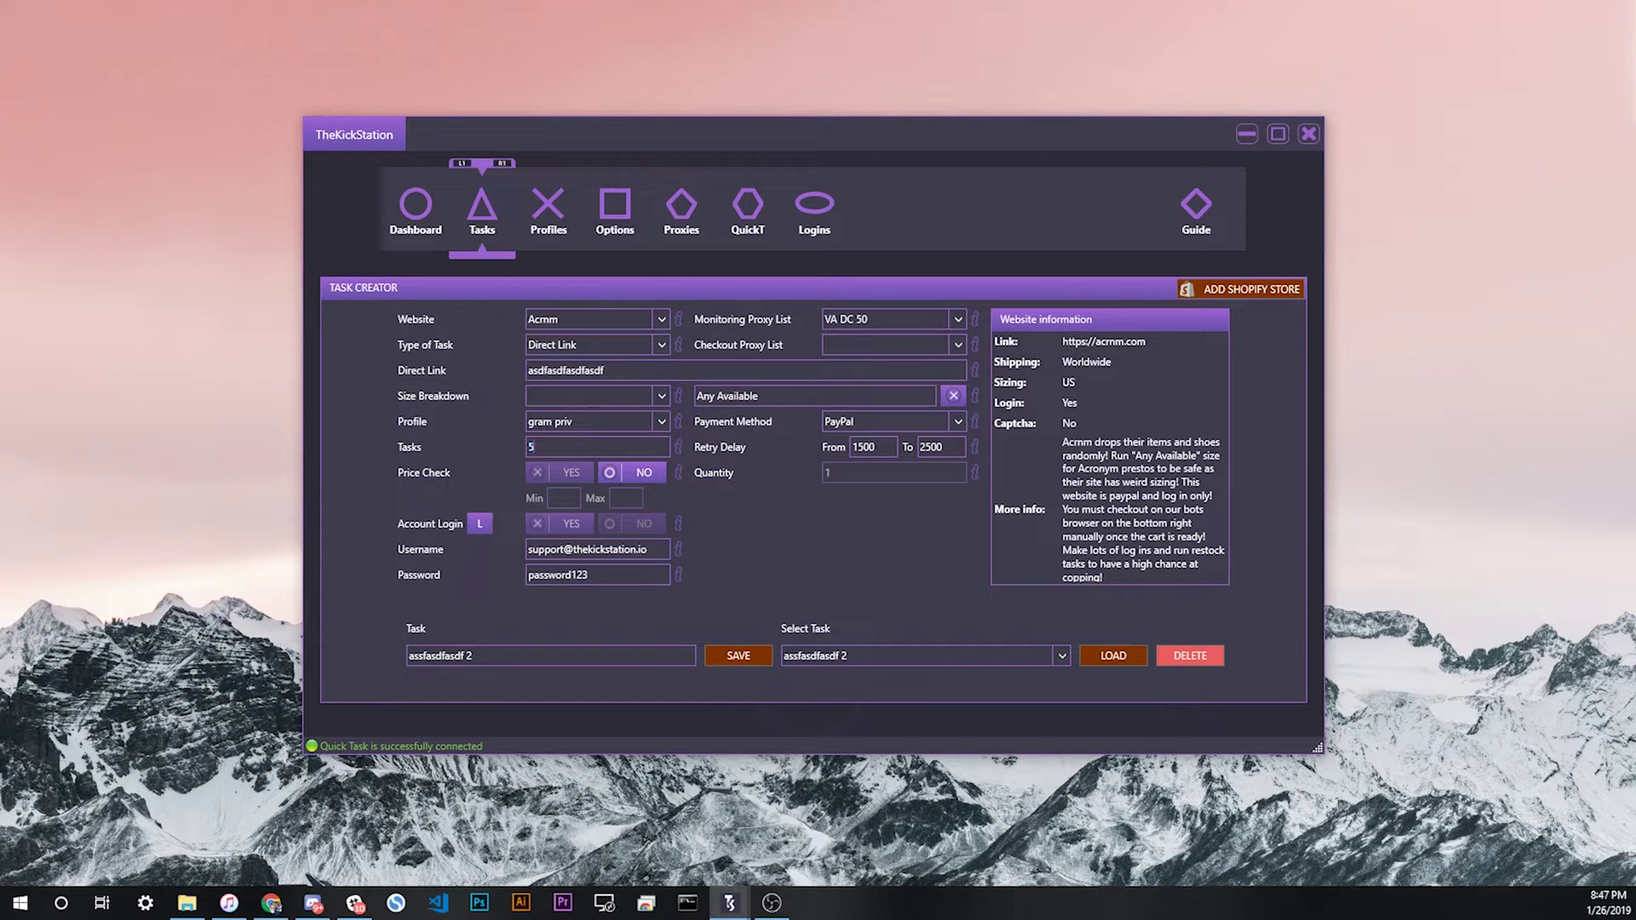
{"action": "left_click", "coordinate": [730, 649]}
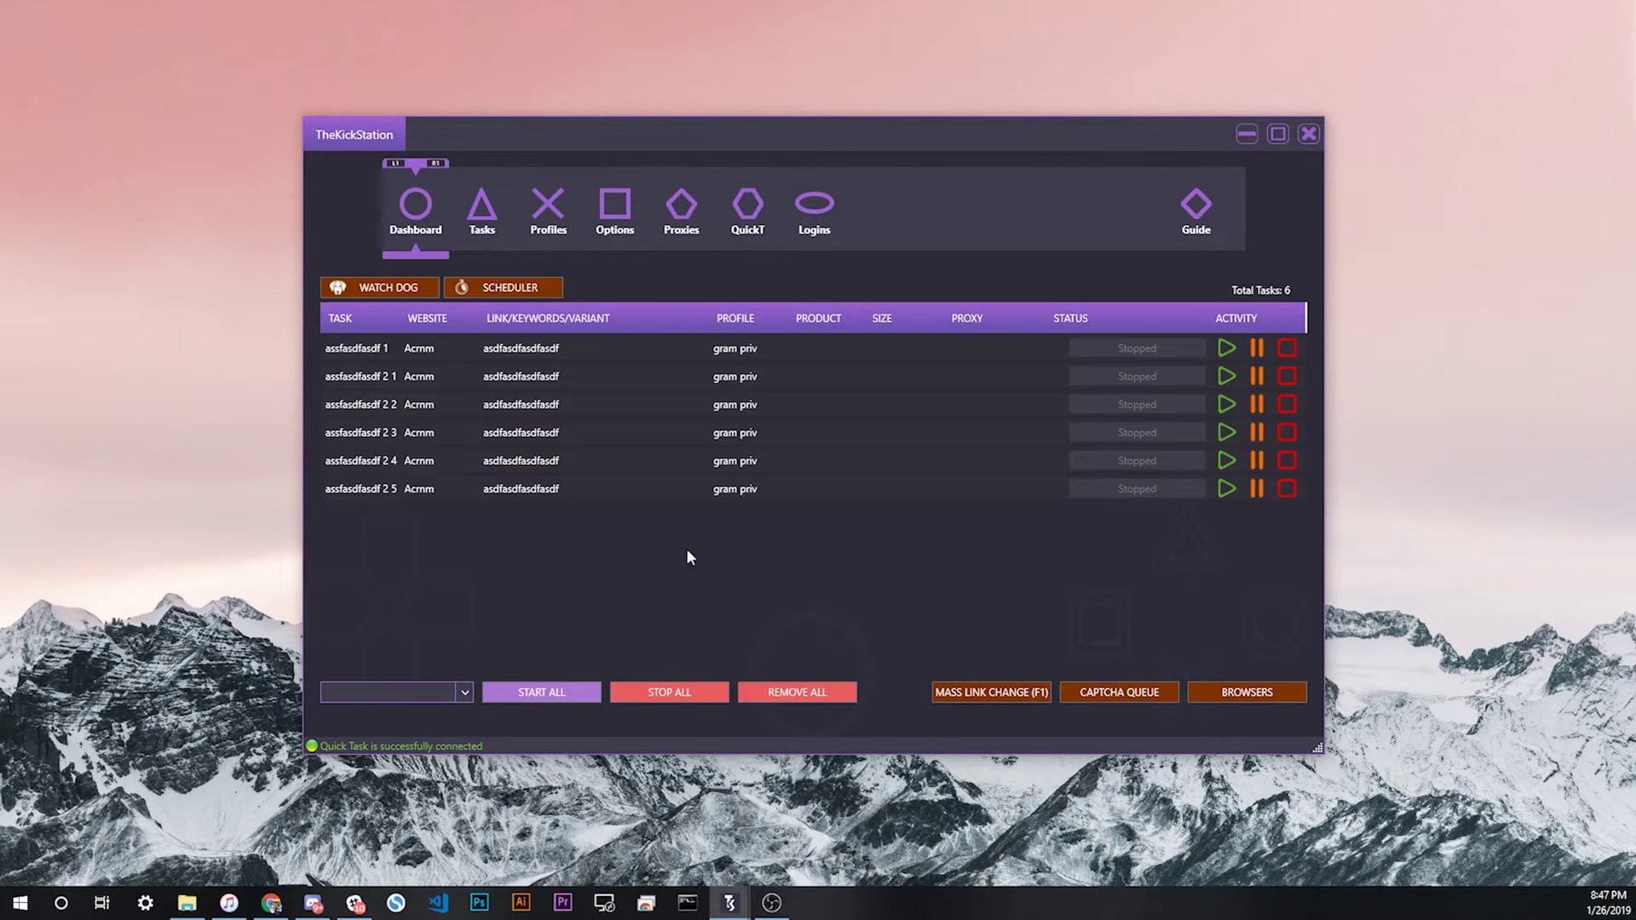
{"action": "right_click", "coordinate": [607, 435]}
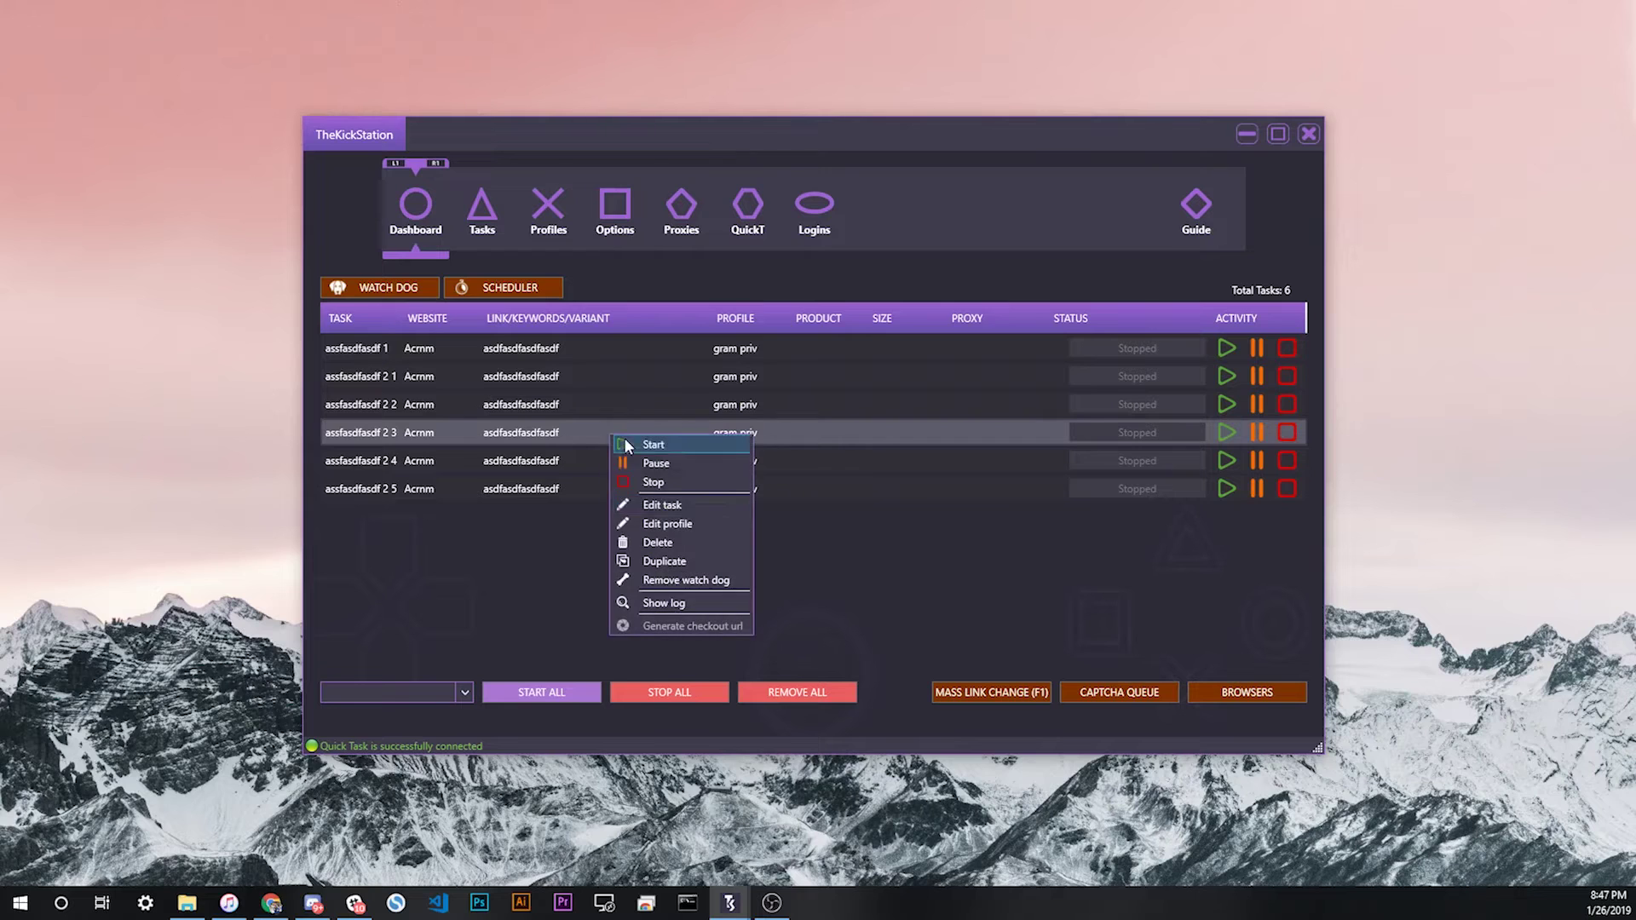
Step: Edit task assfasdfasdf 2 3, assign it the second Acmm pool login, and save
{"action": "left_click", "coordinate": [671, 506]}
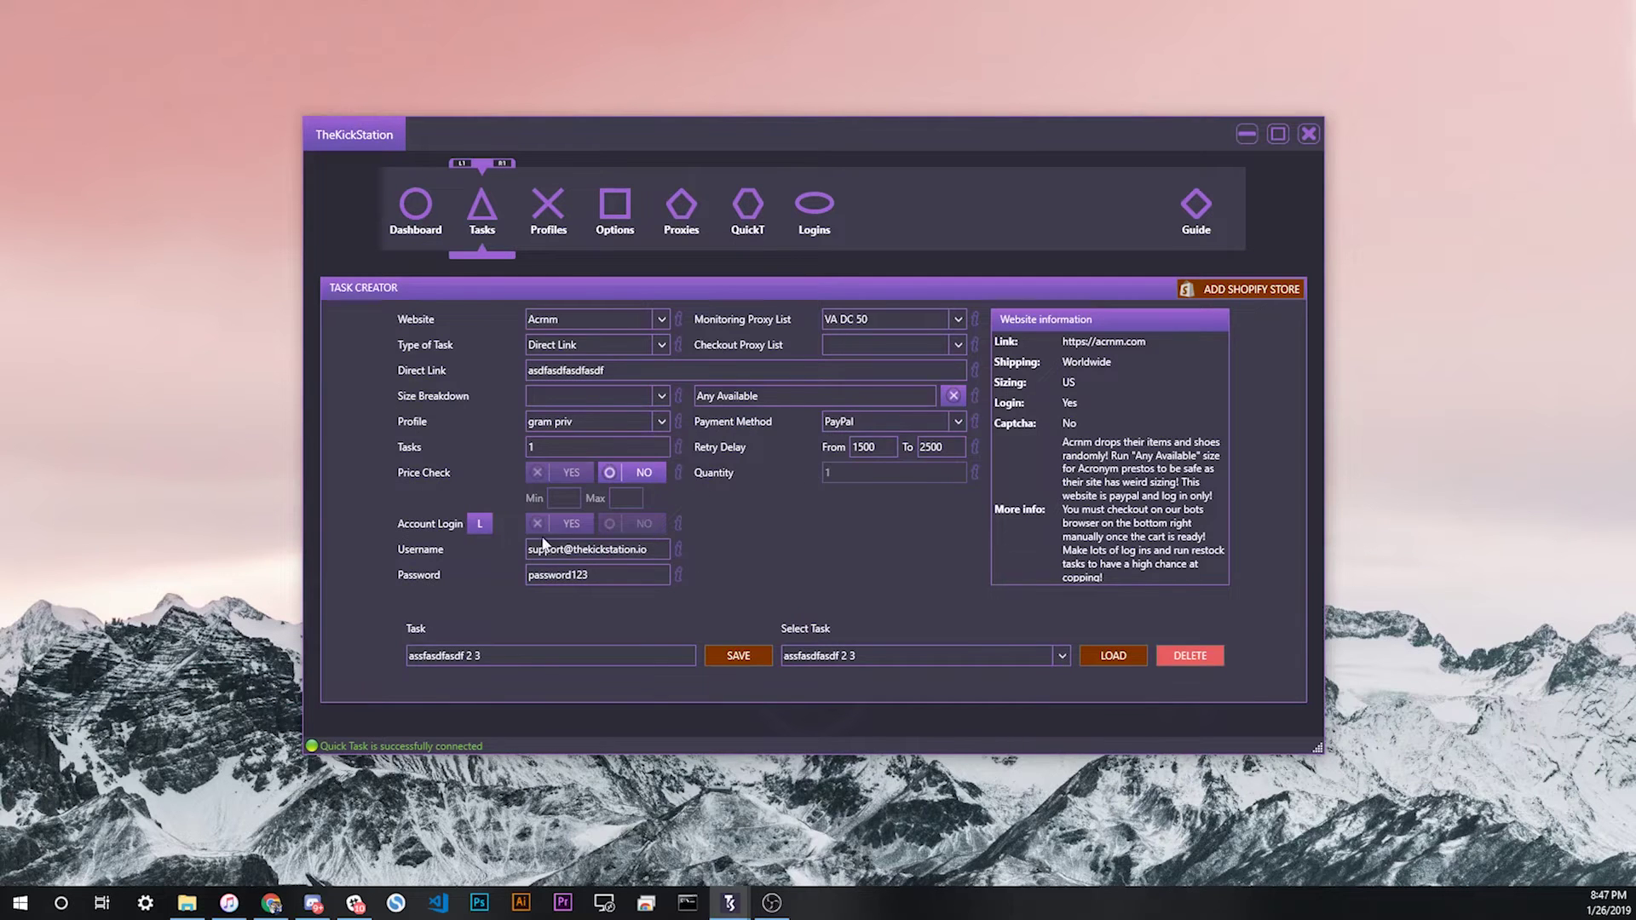
{"action": "left_click", "coordinate": [480, 524]}
{"action": "left_click", "coordinate": [789, 381]}
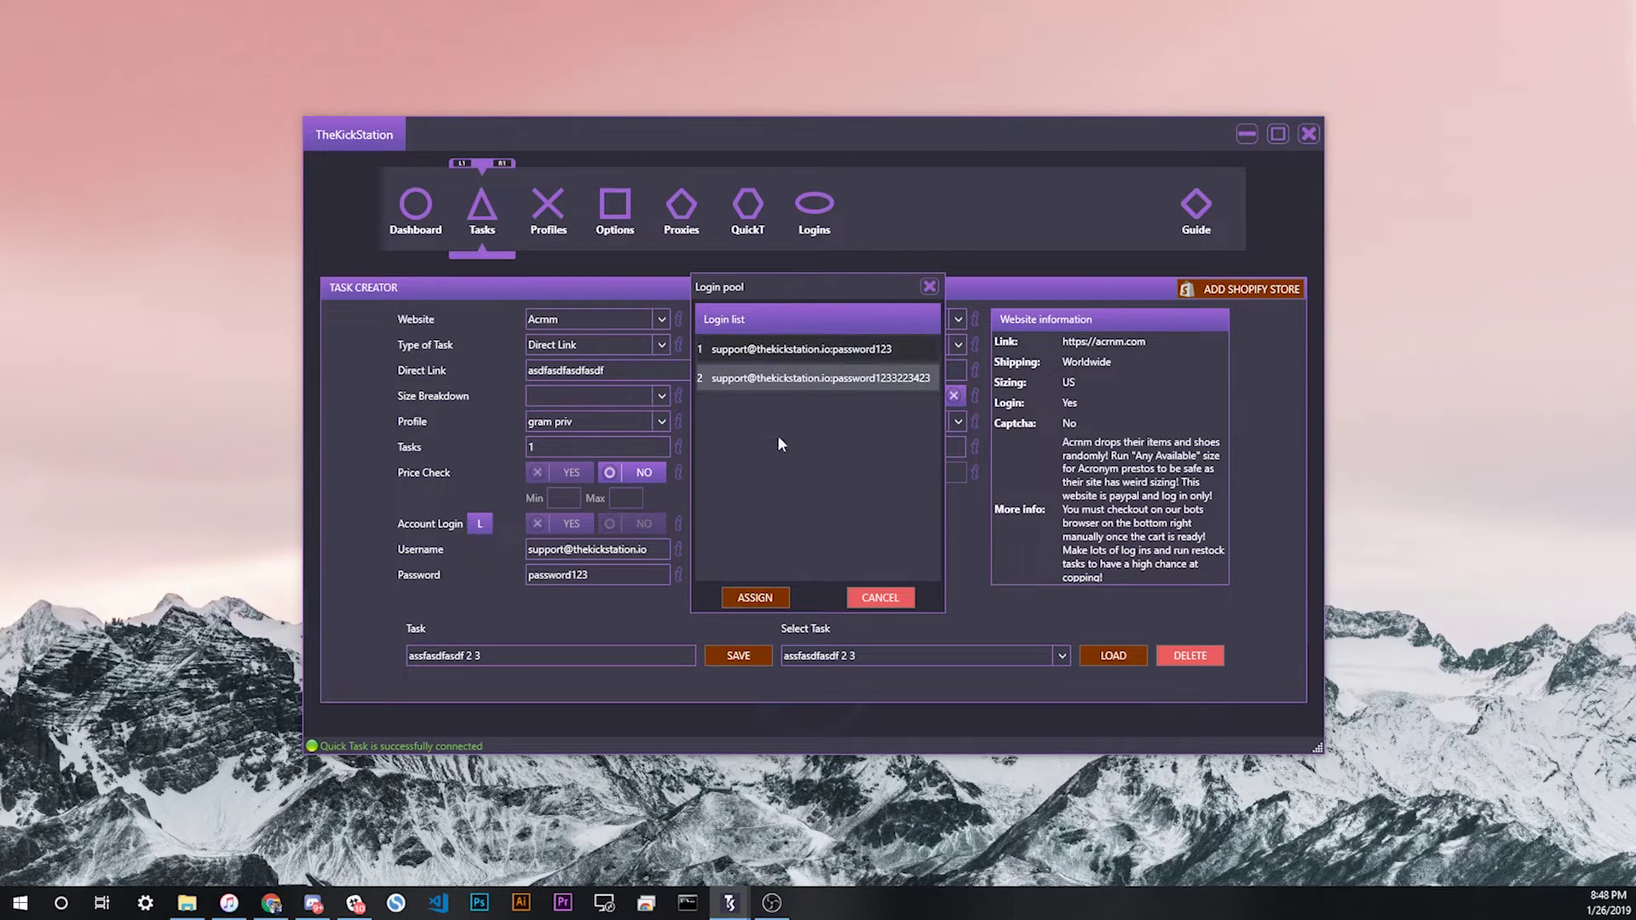
{"action": "left_click", "coordinate": [755, 597]}
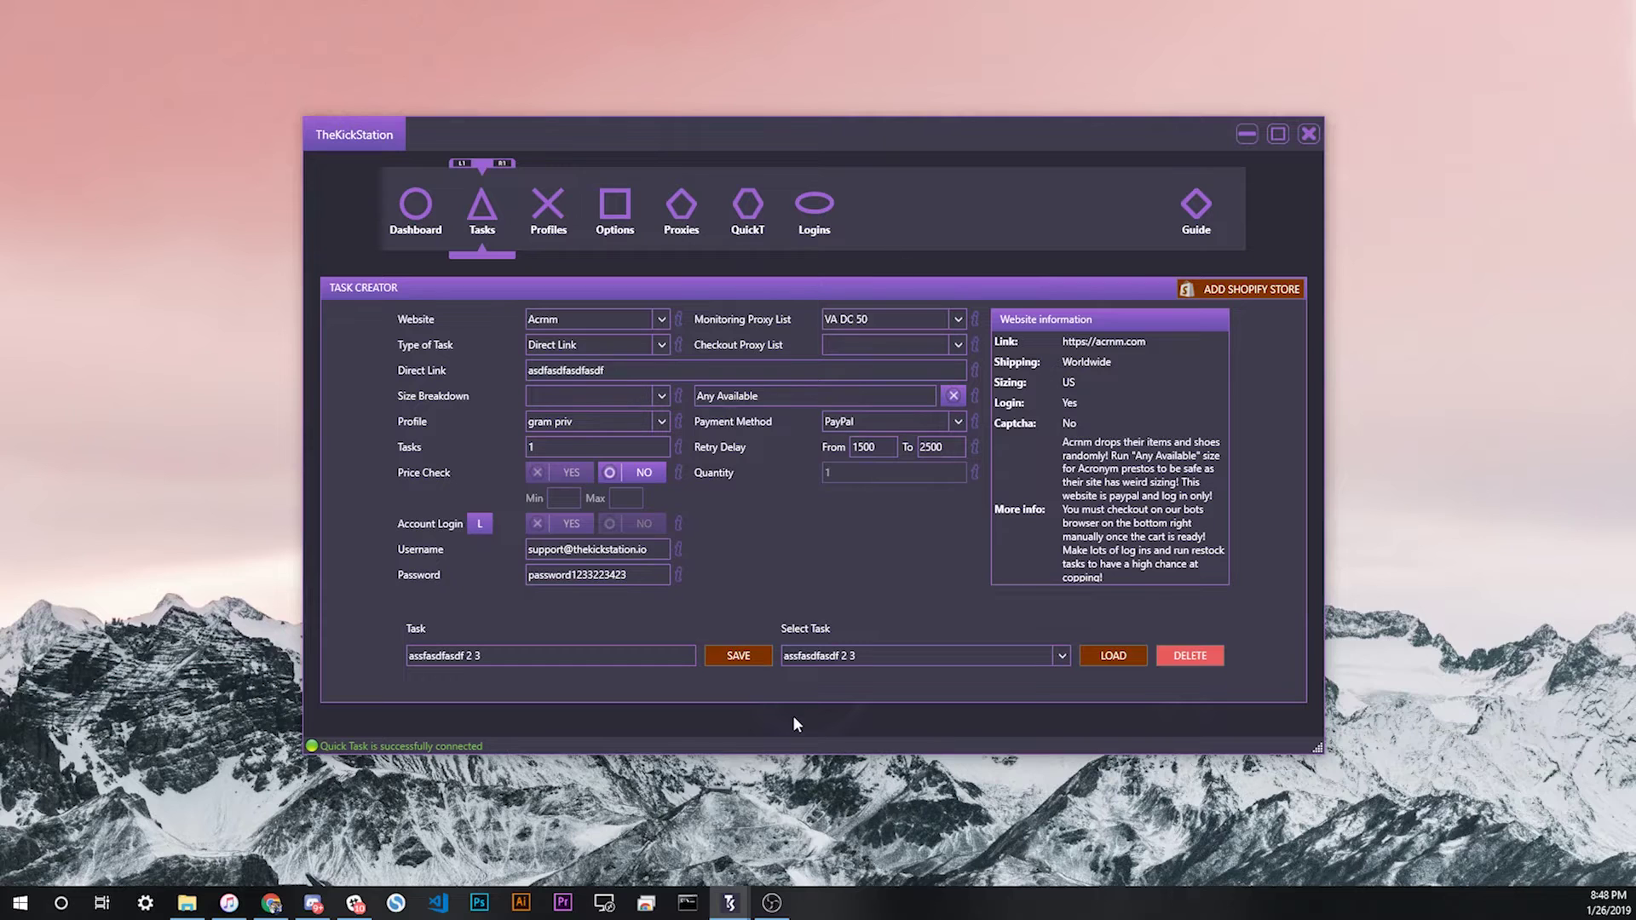
{"action": "left_click", "coordinate": [738, 656]}
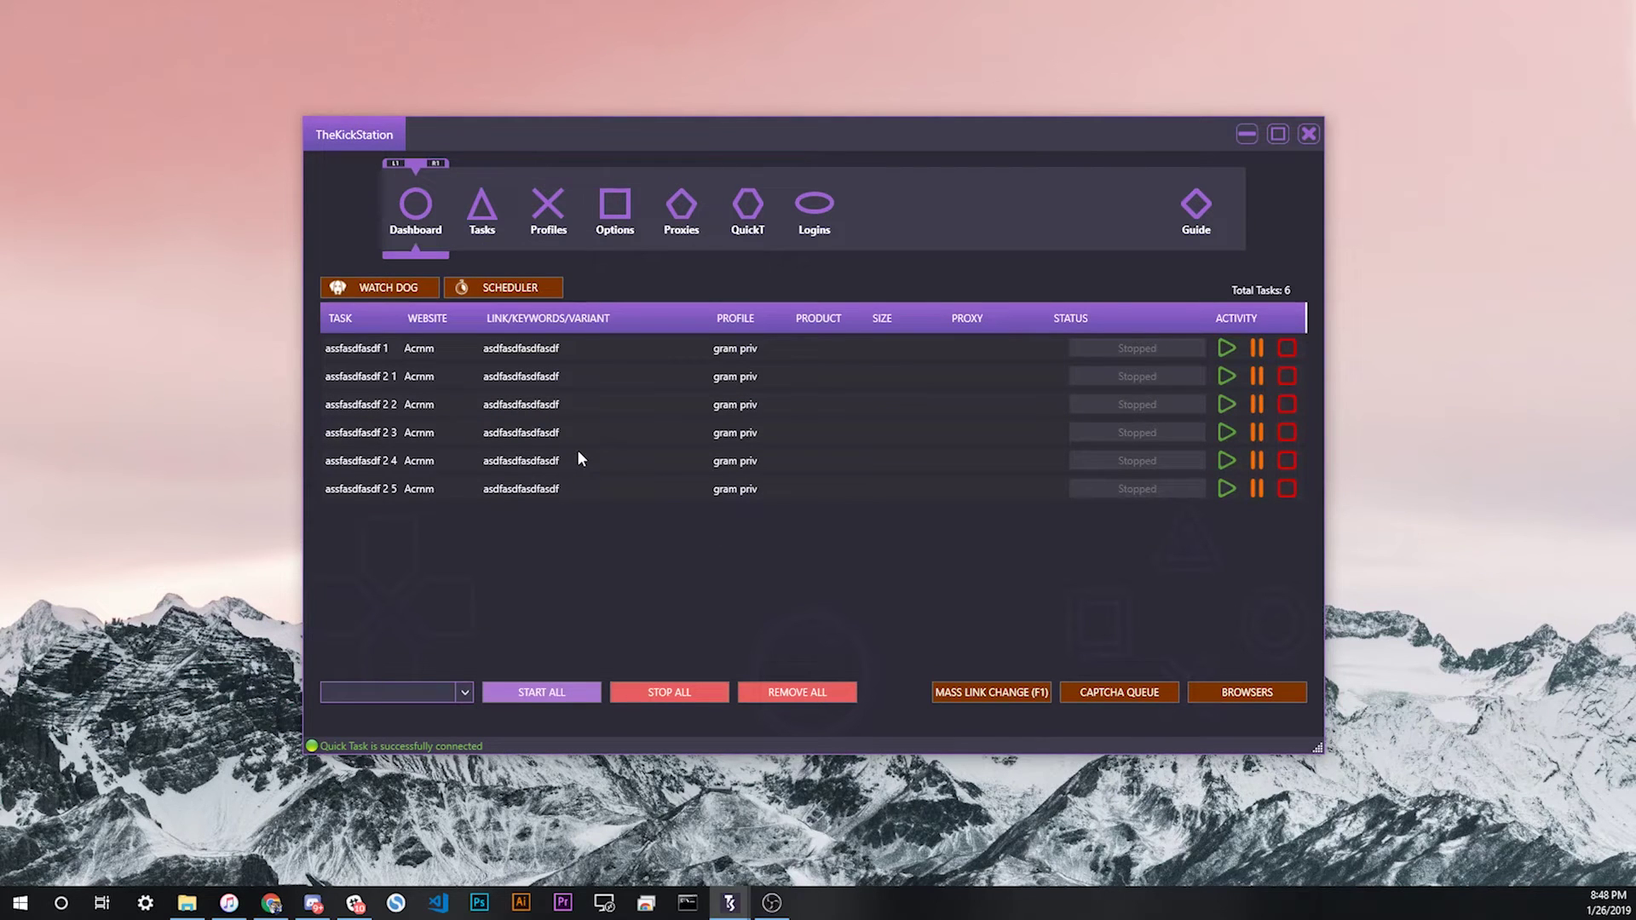
Step: Visit Options and the dashboard, then return to the Acmm Login Pools page
{"action": "left_click", "coordinate": [615, 204]}
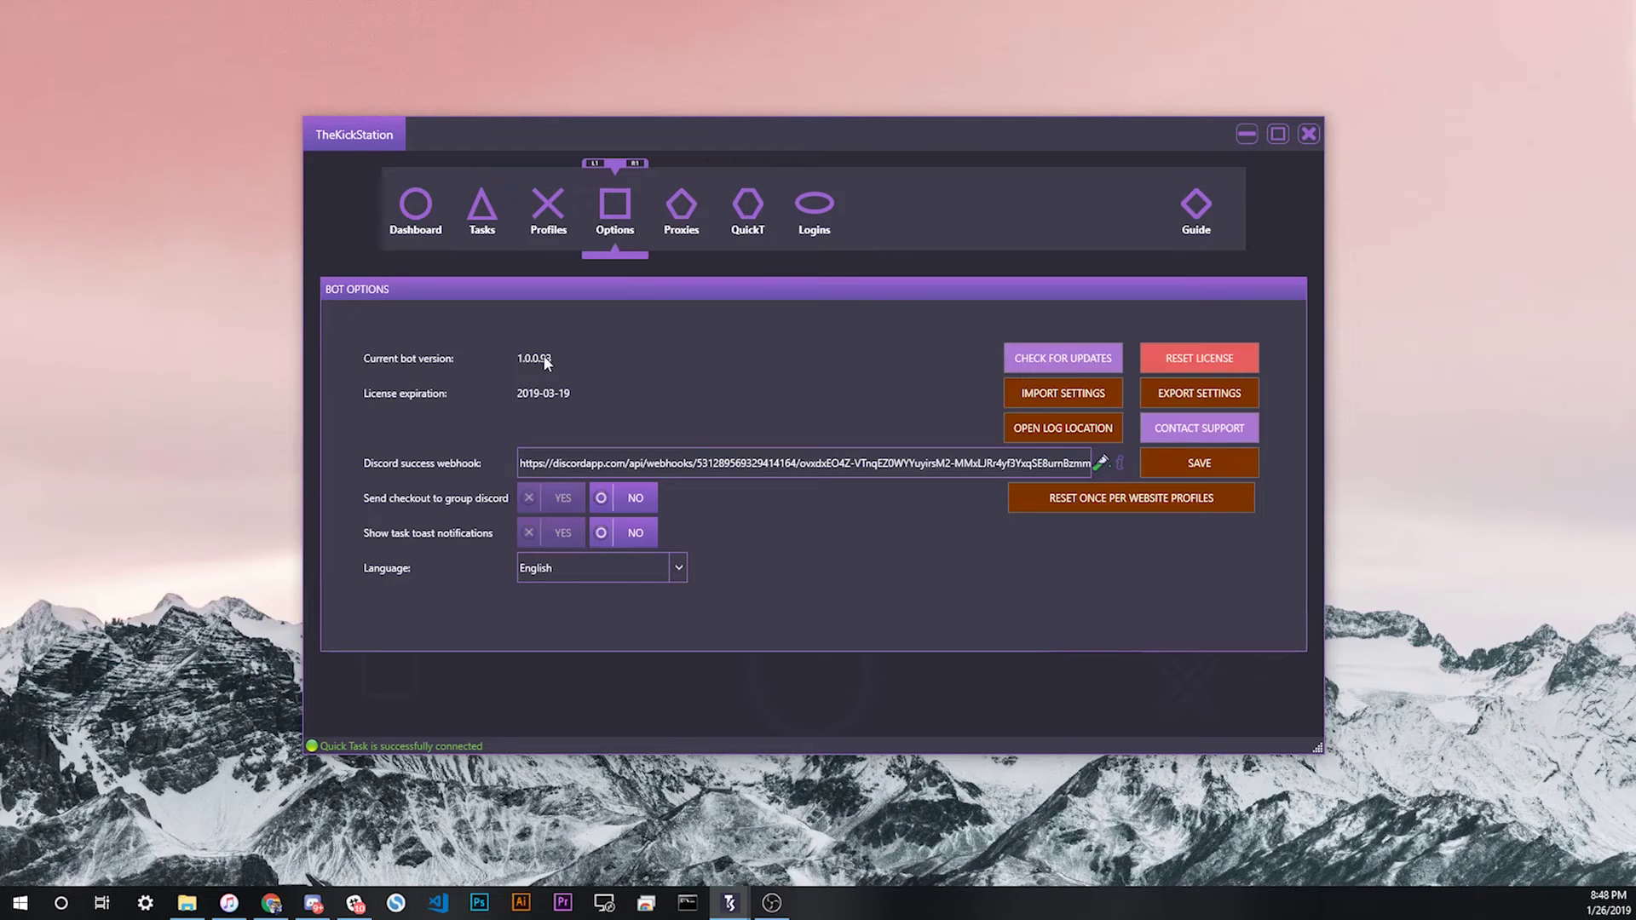
{"action": "left_click", "coordinate": [419, 206]}
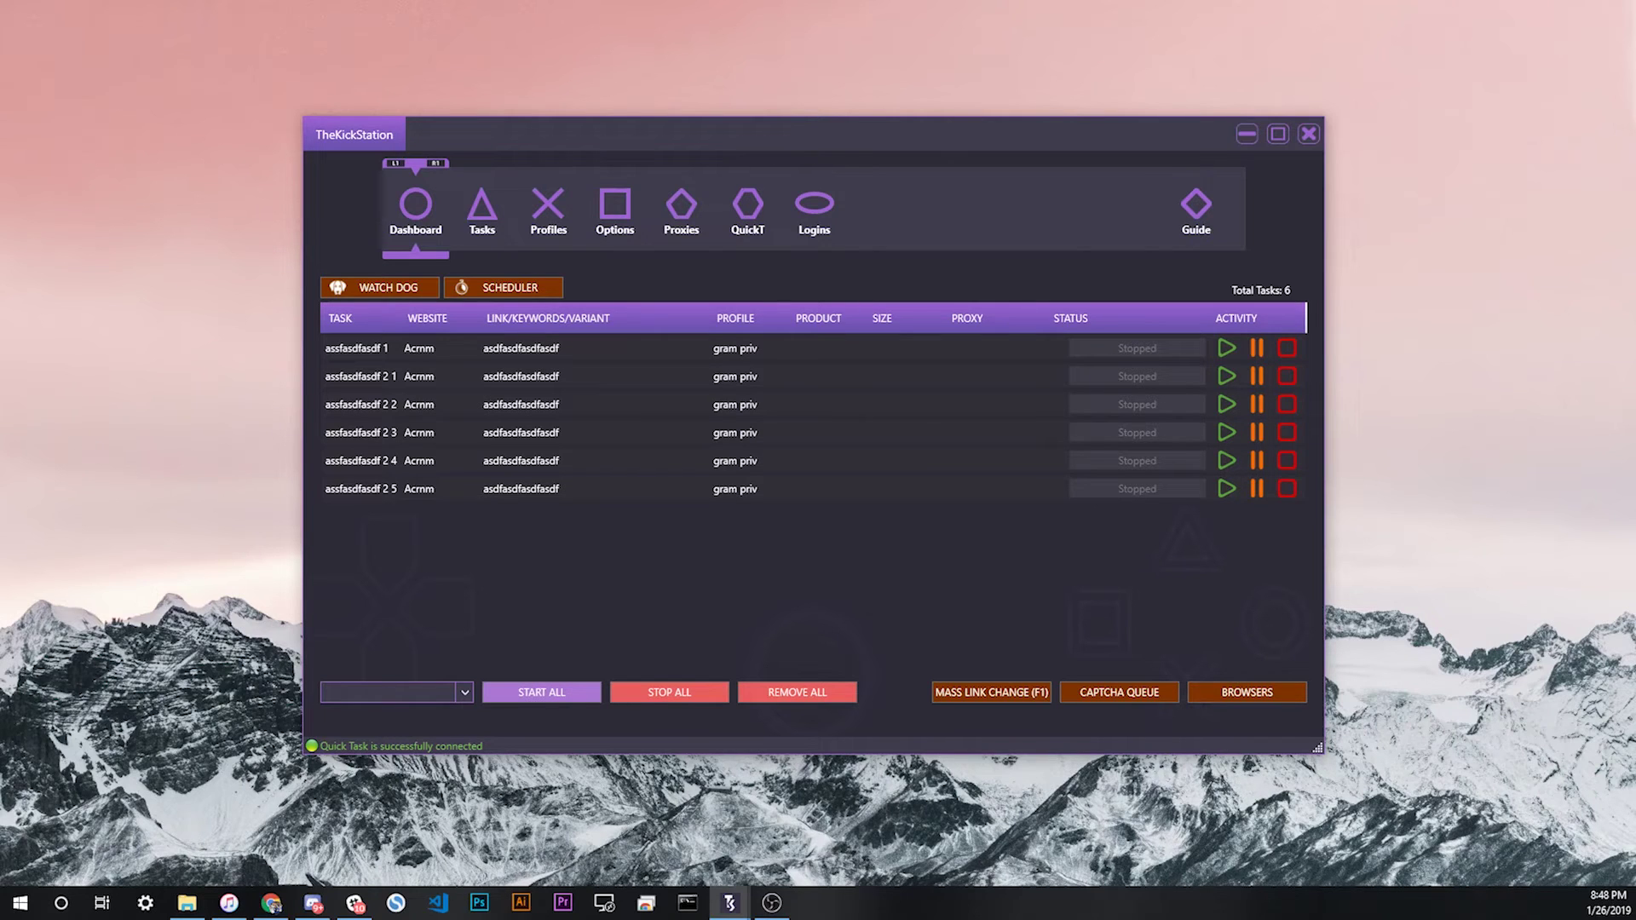
{"action": "left_click", "coordinate": [814, 209]}
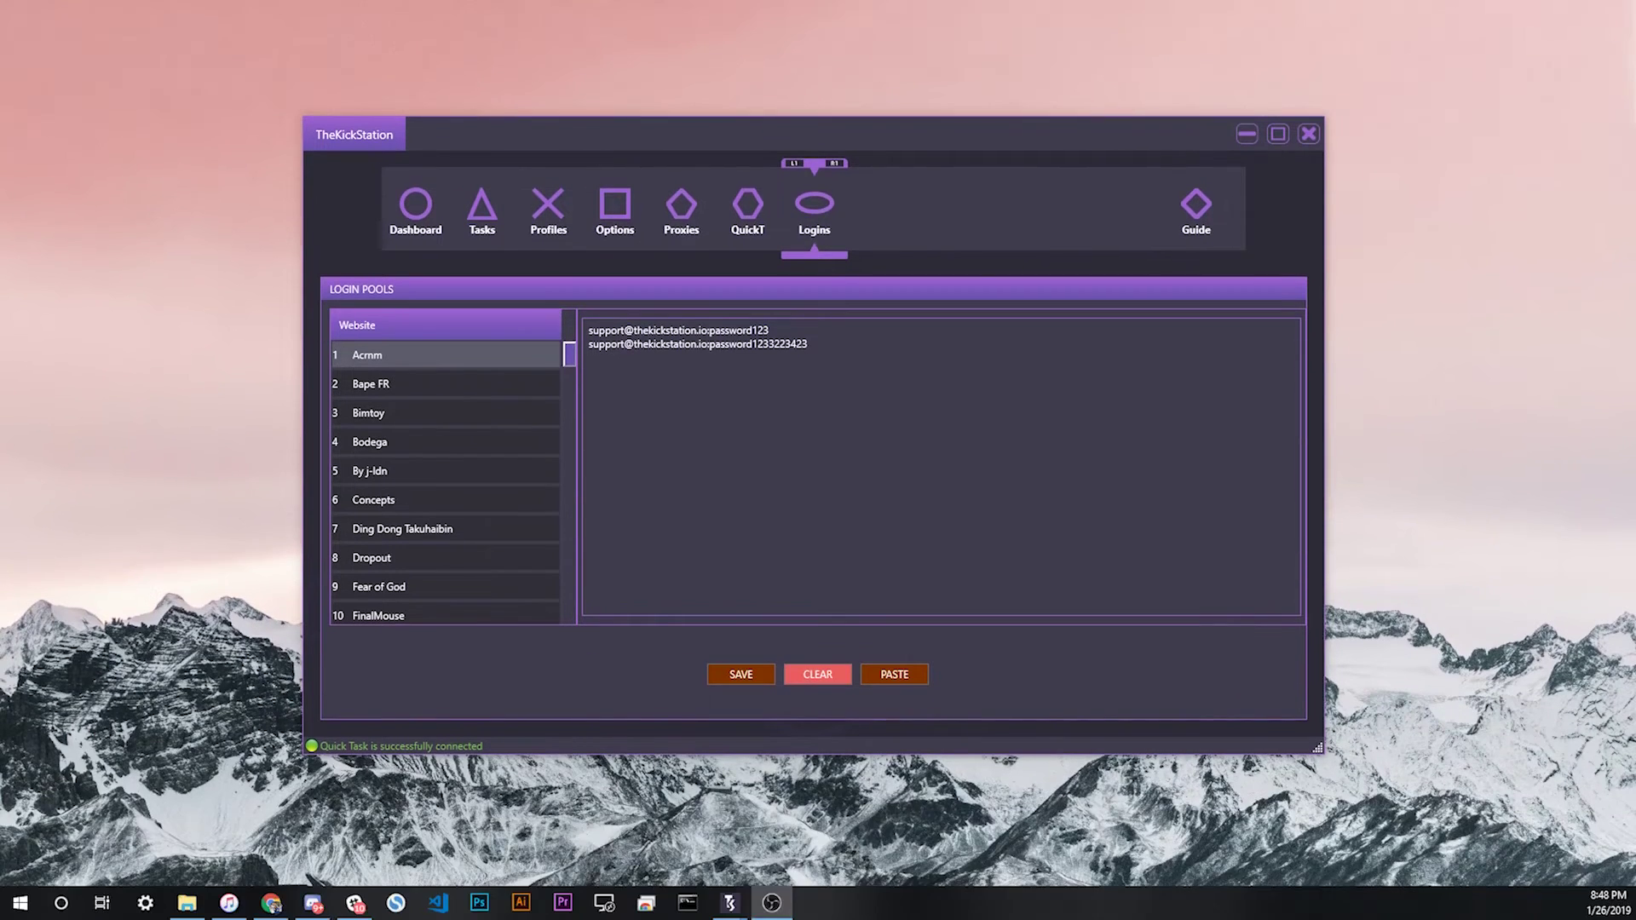
Step: Select parts of the first Acmm login line, then show the Quick Task Settings page
{"action": "left_click_drag", "start_coordinate": [569, 355], "coordinate": [566, 273]}
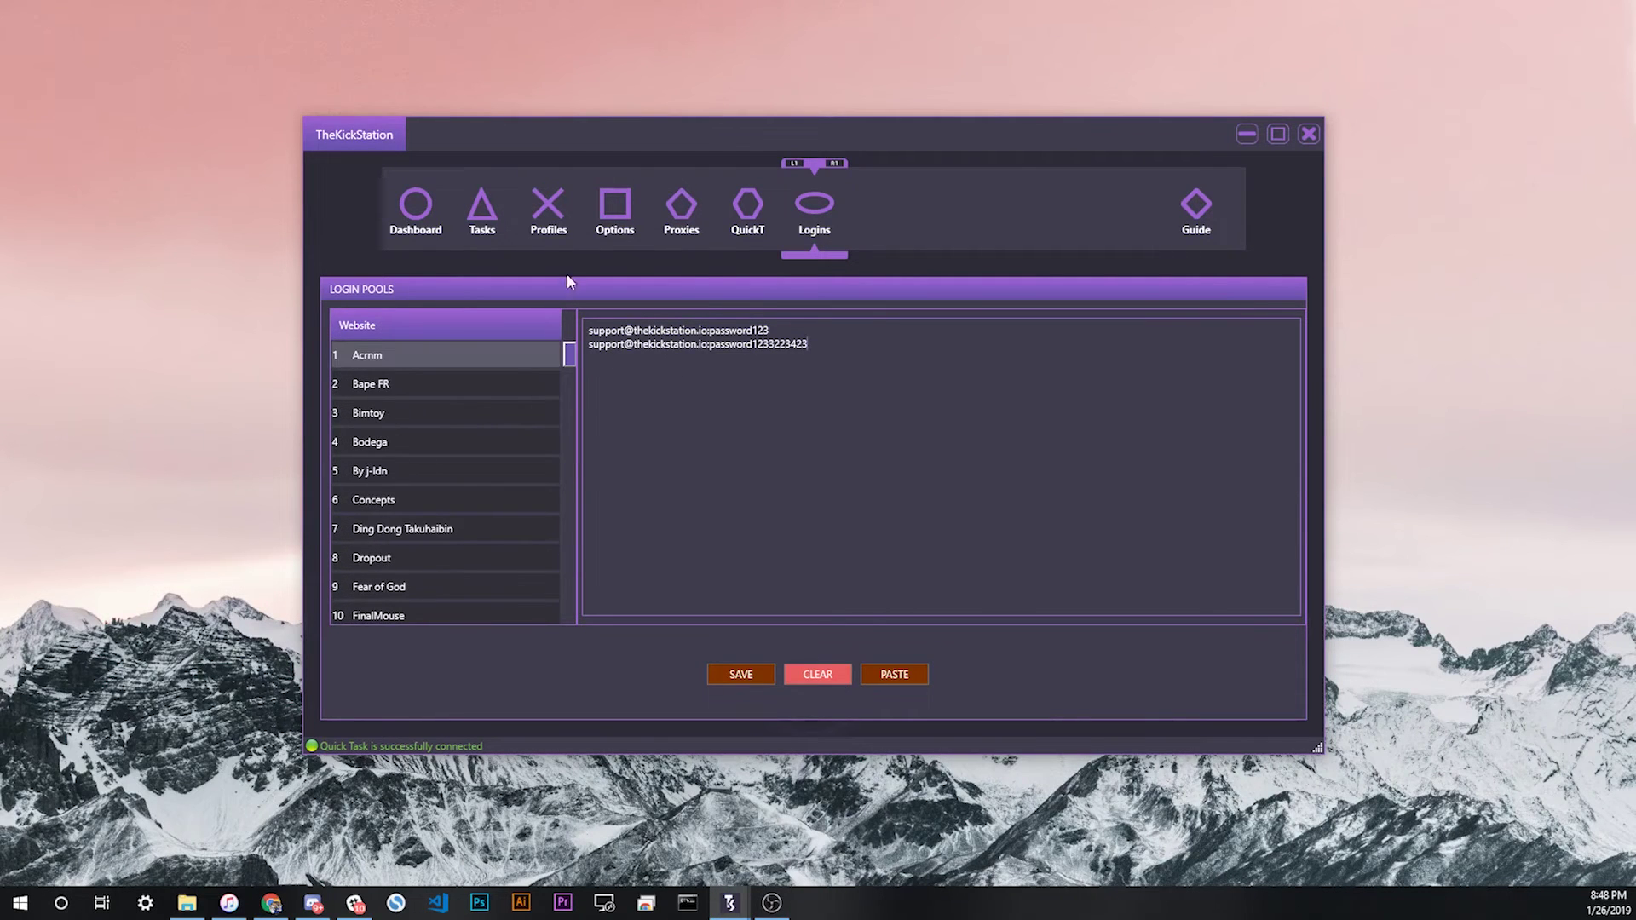
{"action": "double_click", "coordinate": [648, 330]}
{"action": "left_click_drag", "start_coordinate": [728, 330], "coordinate": [746, 330]}
{"action": "left_click_drag", "start_coordinate": [624, 331], "coordinate": [634, 330]}
{"action": "left_click", "coordinate": [748, 203]}
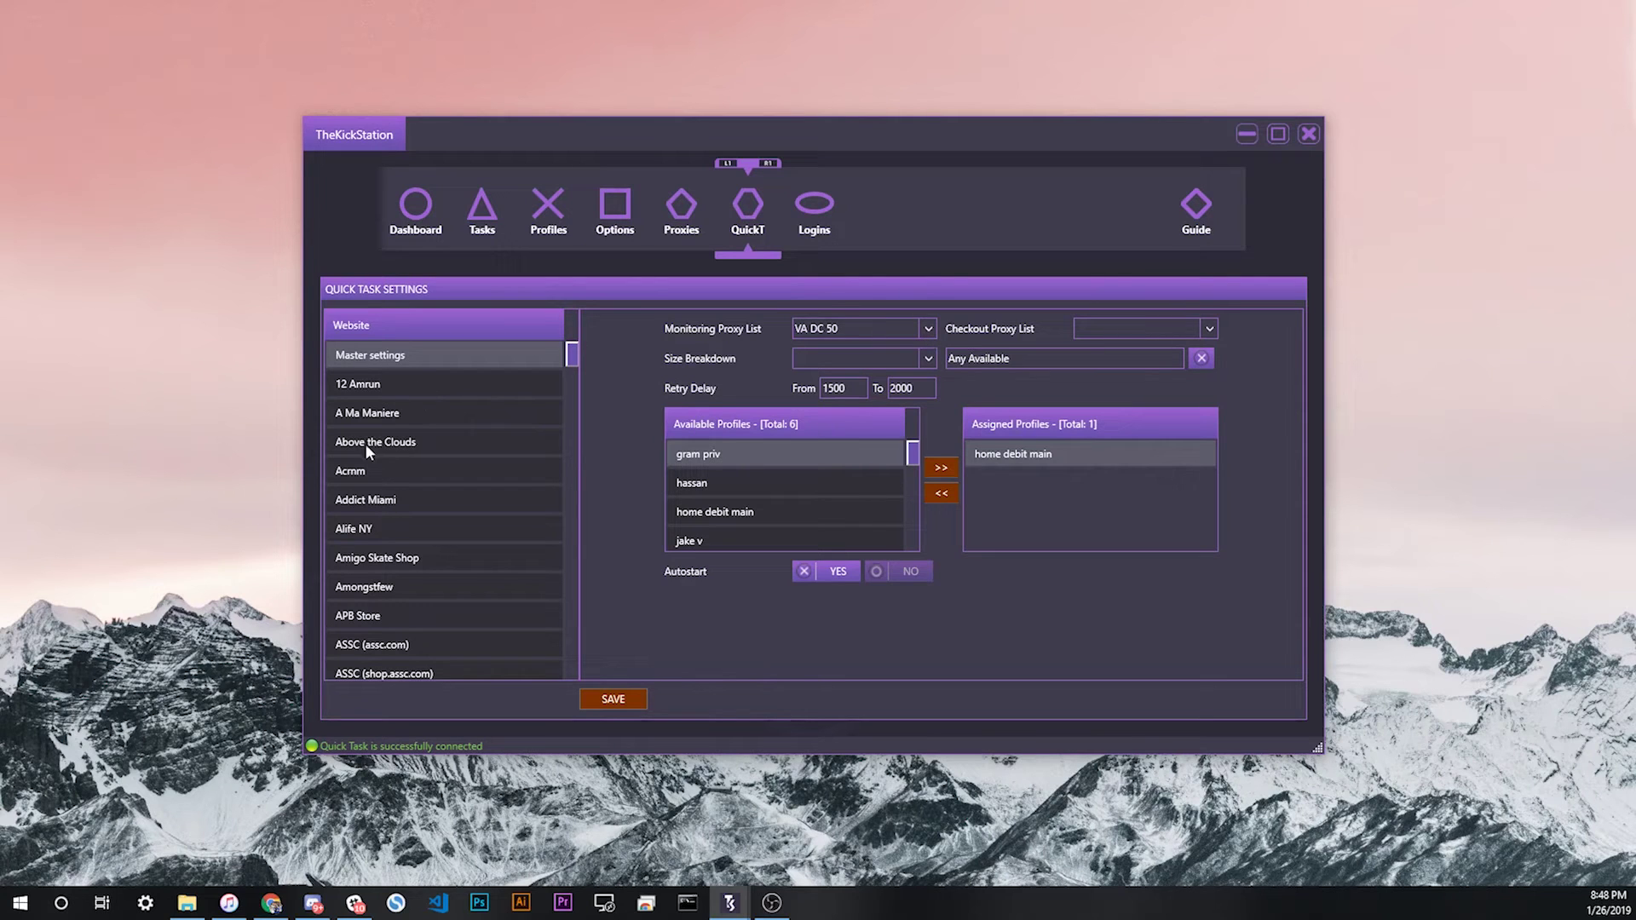
Step: View Acmm's quick task settings, then return to its login pool and select both lines
{"action": "left_click", "coordinate": [369, 474]}
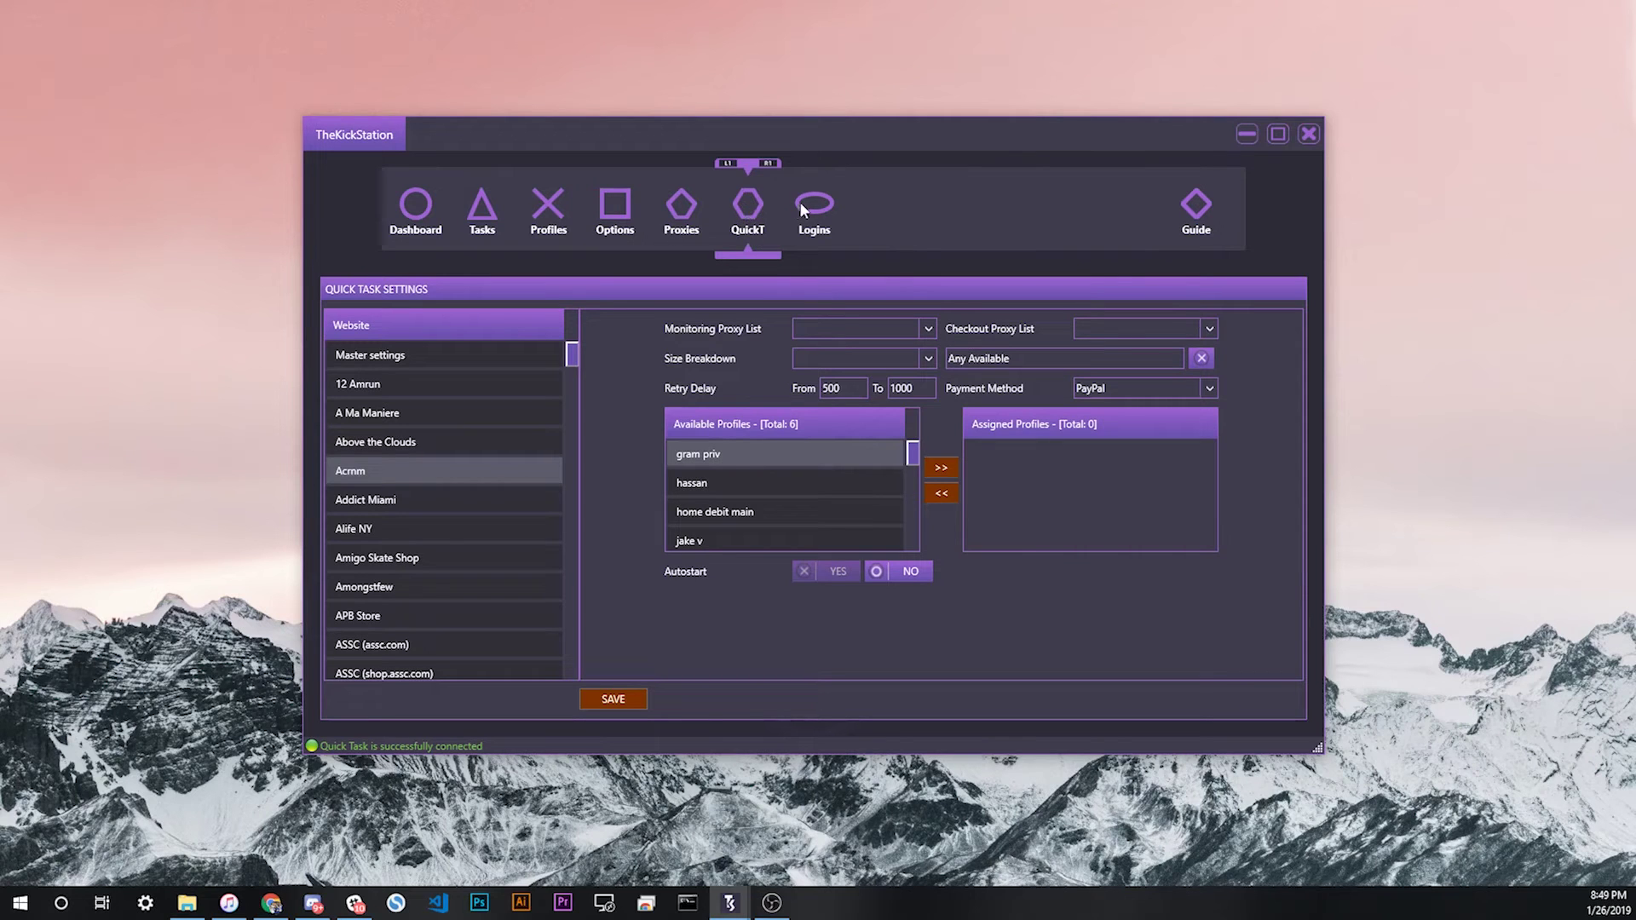
{"action": "left_click", "coordinate": [814, 237]}
{"action": "left_click_drag", "start_coordinate": [814, 344], "coordinate": [503, 334]}
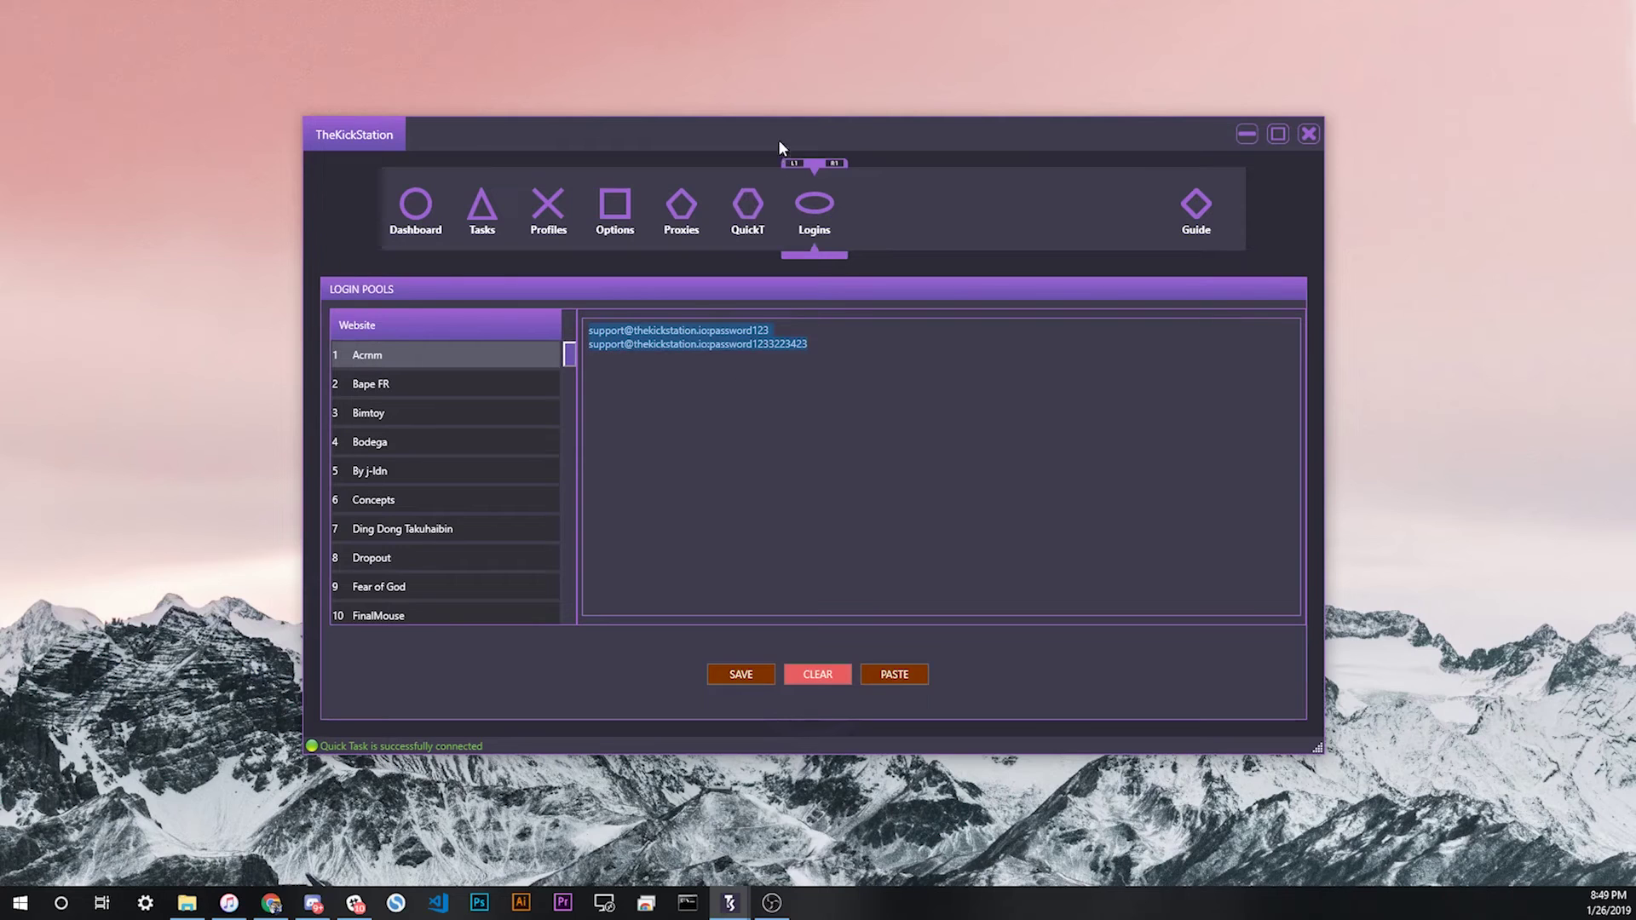
Step: Select and deselect the two Acmm login lines, then select all with Ctrl+A
{"action": "left_click_drag", "start_coordinate": [831, 342], "coordinate": [560, 315]}
{"action": "left_click", "coordinate": [861, 339]}
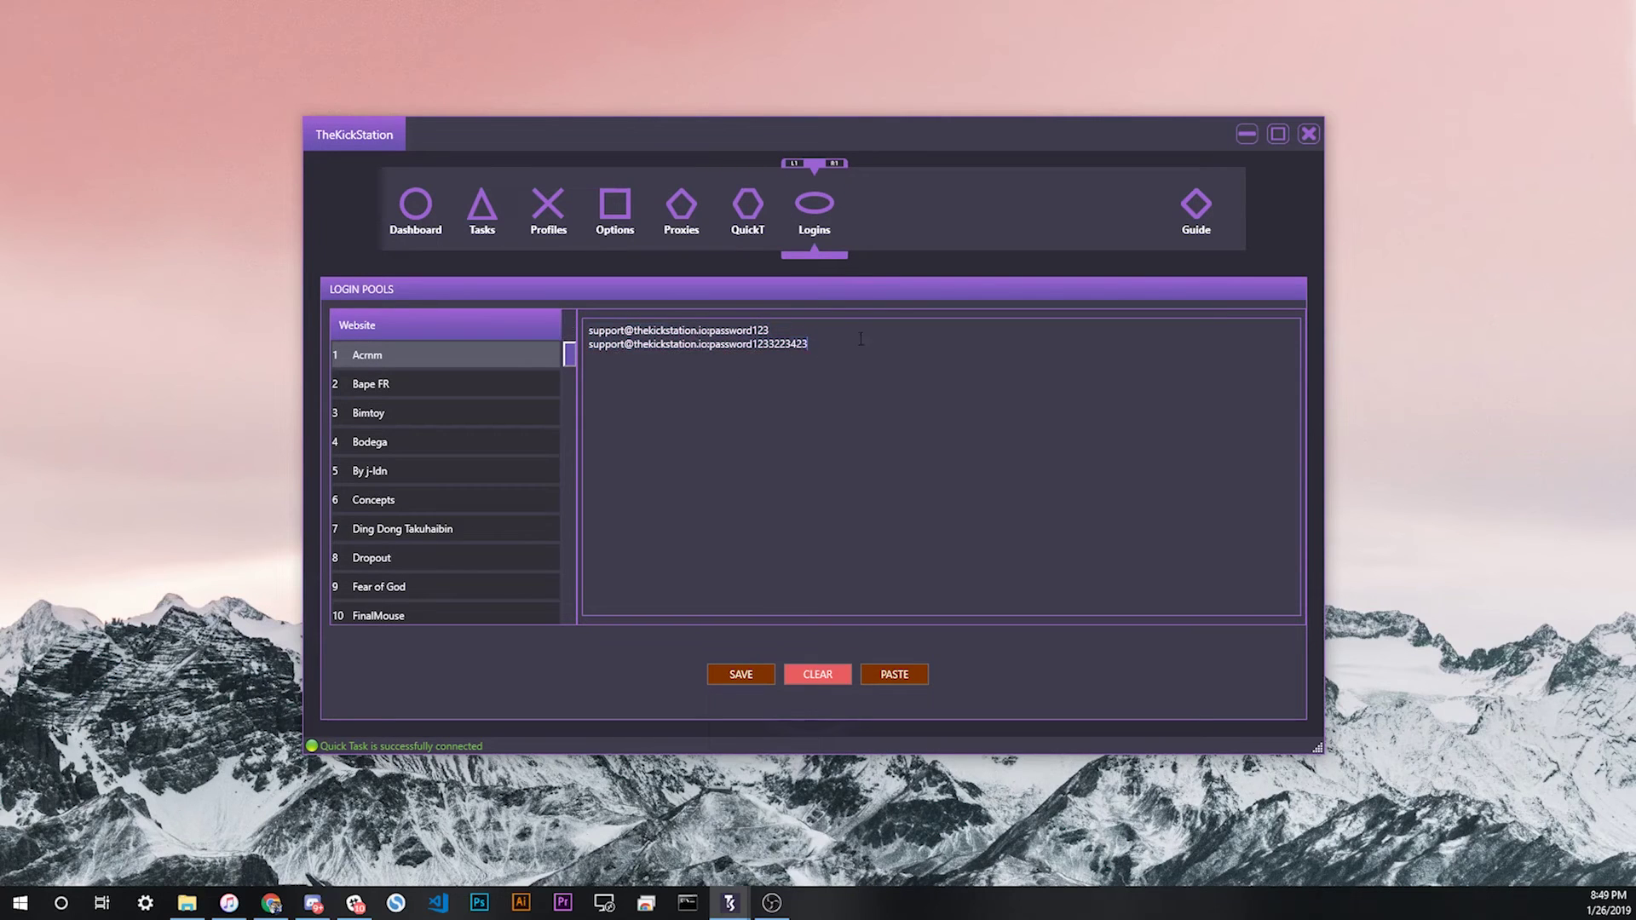
{"action": "left_click_drag", "start_coordinate": [814, 345], "coordinate": [578, 327]}
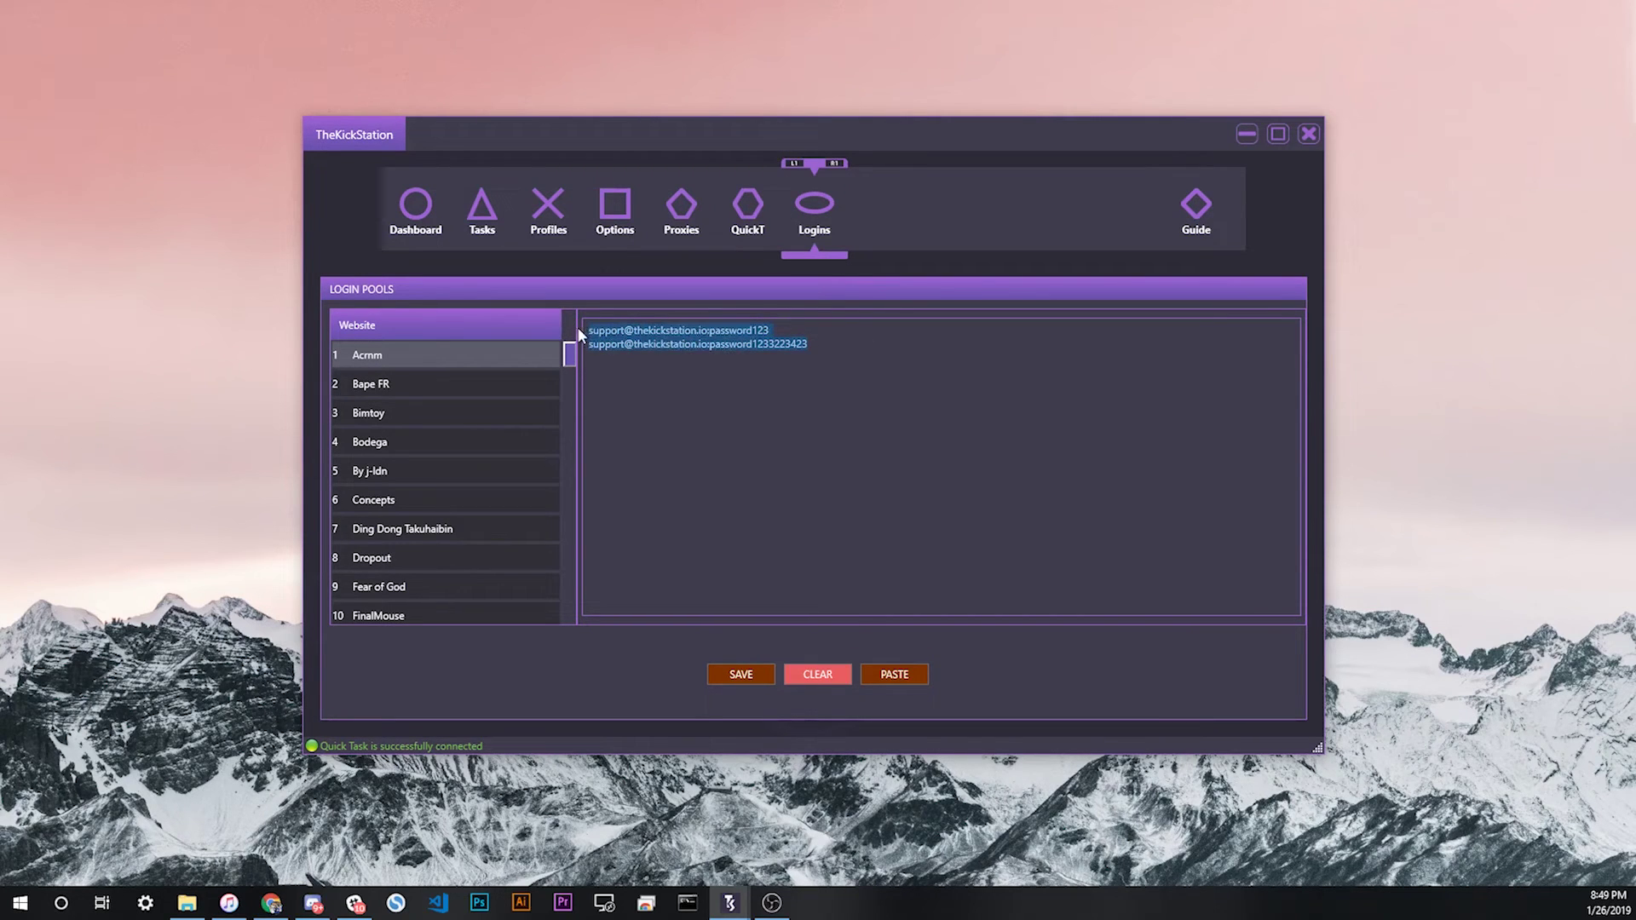
{"action": "left_click", "coordinate": [851, 374]}
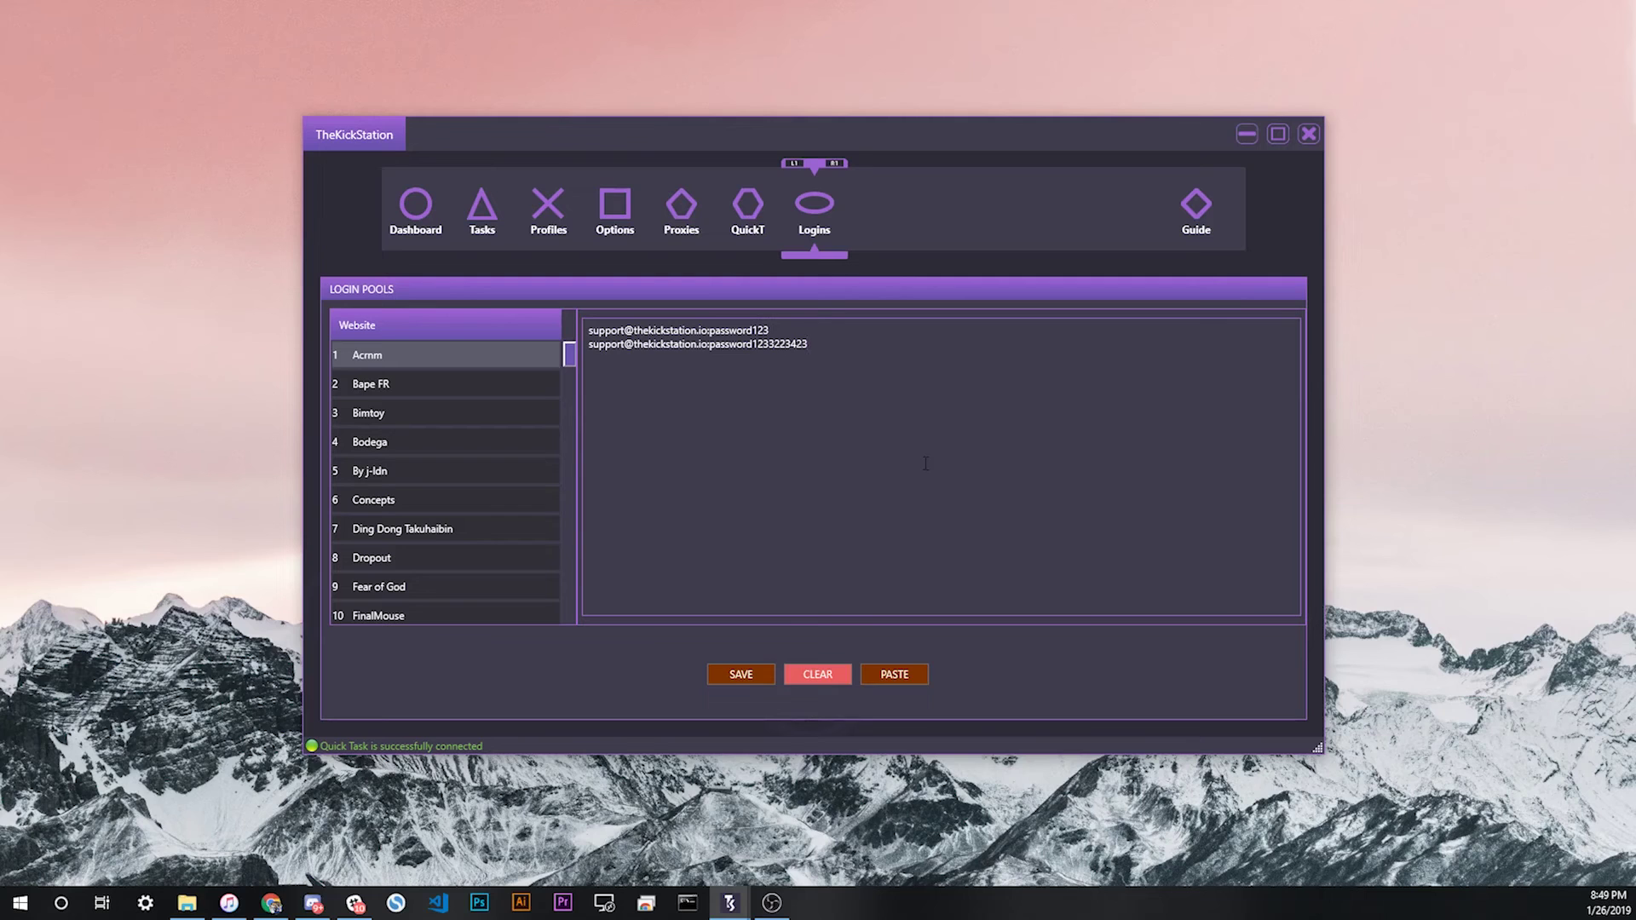
{"action": "key", "text": "ctrl+a"}
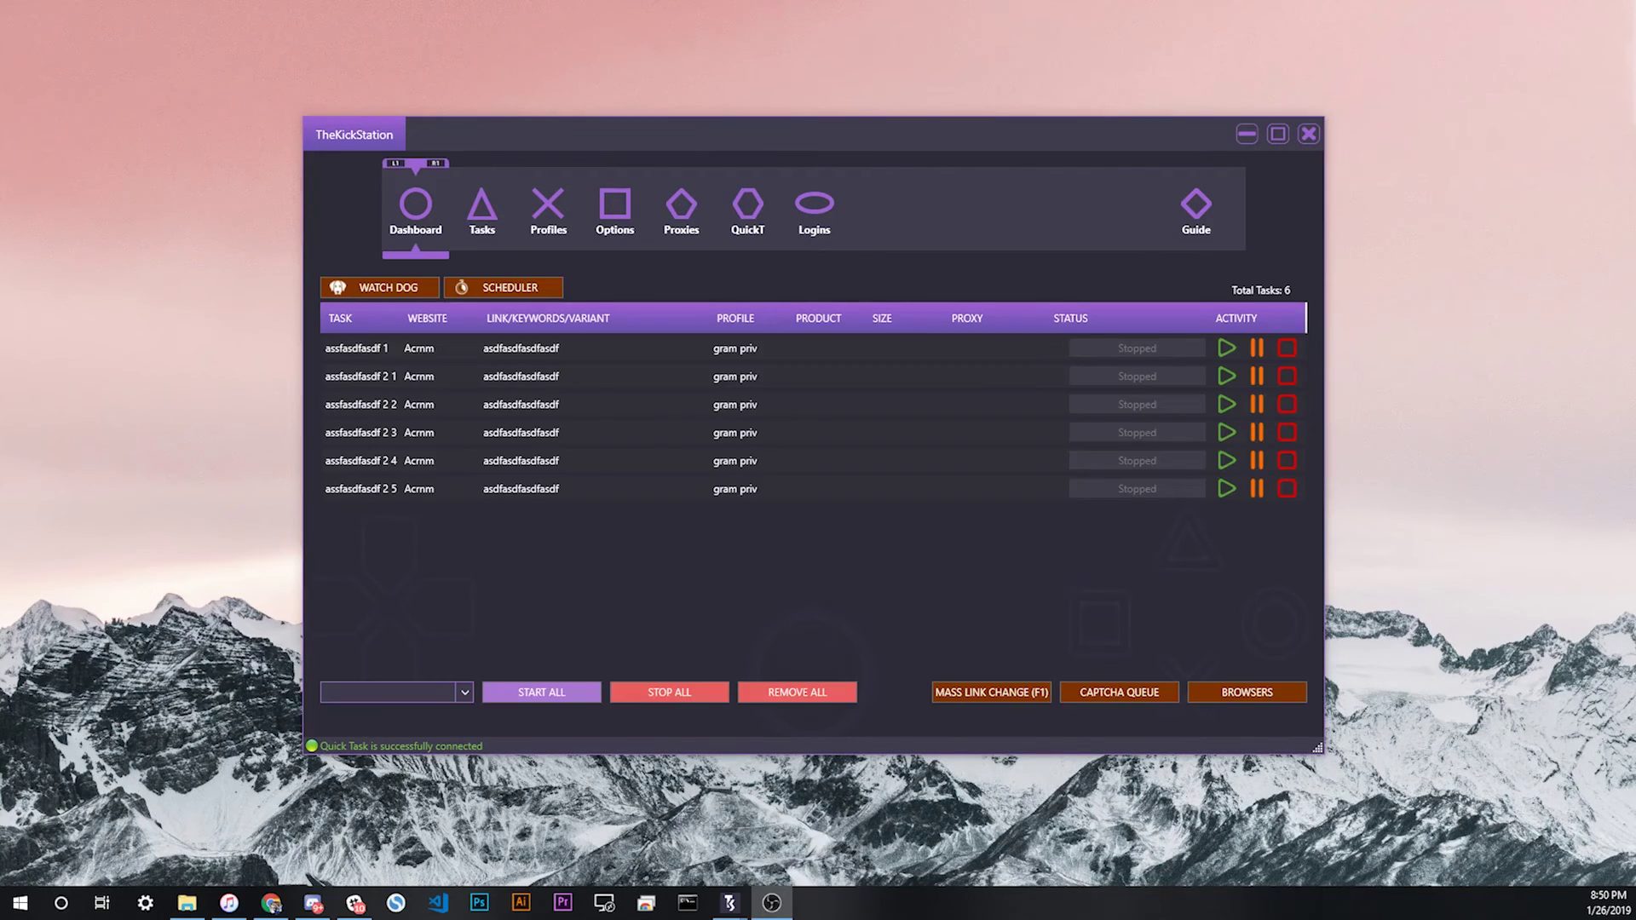
Step: Move between Login Pools and Task Creator, ending on the dashboard with six stopped tasks
{"action": "left_click", "coordinate": [815, 211]}
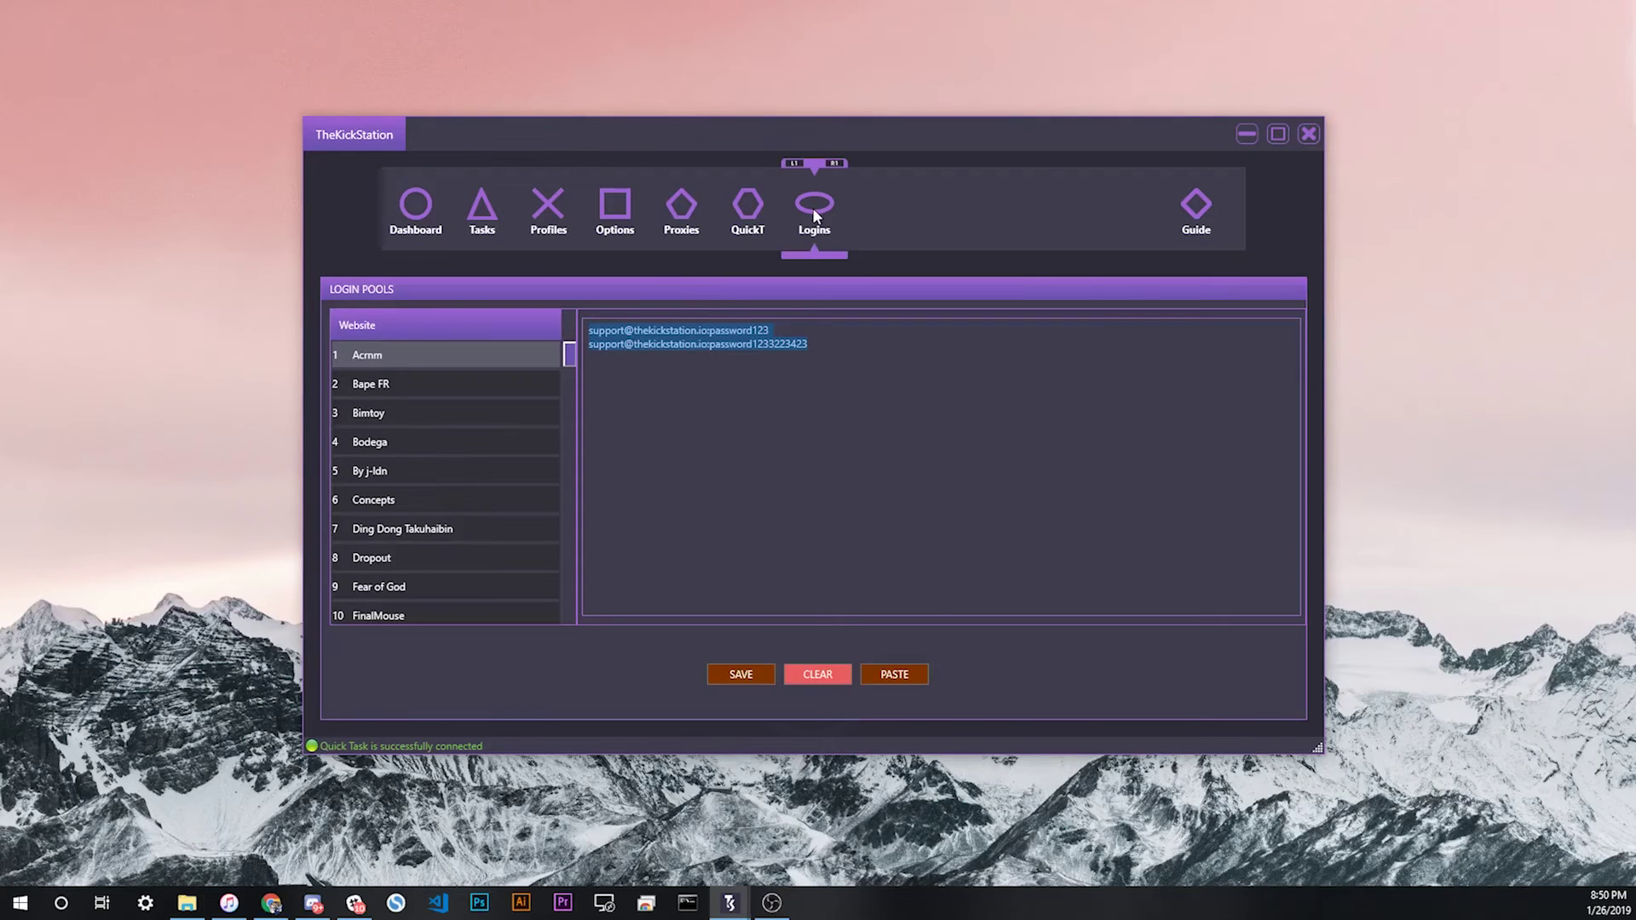
{"action": "left_click", "coordinate": [836, 351]}
{"action": "left_click_drag", "start_coordinate": [836, 351], "coordinate": [582, 327]}
{"action": "left_click", "coordinate": [782, 415]}
{"action": "left_click_drag", "start_coordinate": [569, 356], "coordinate": [513, 358]}
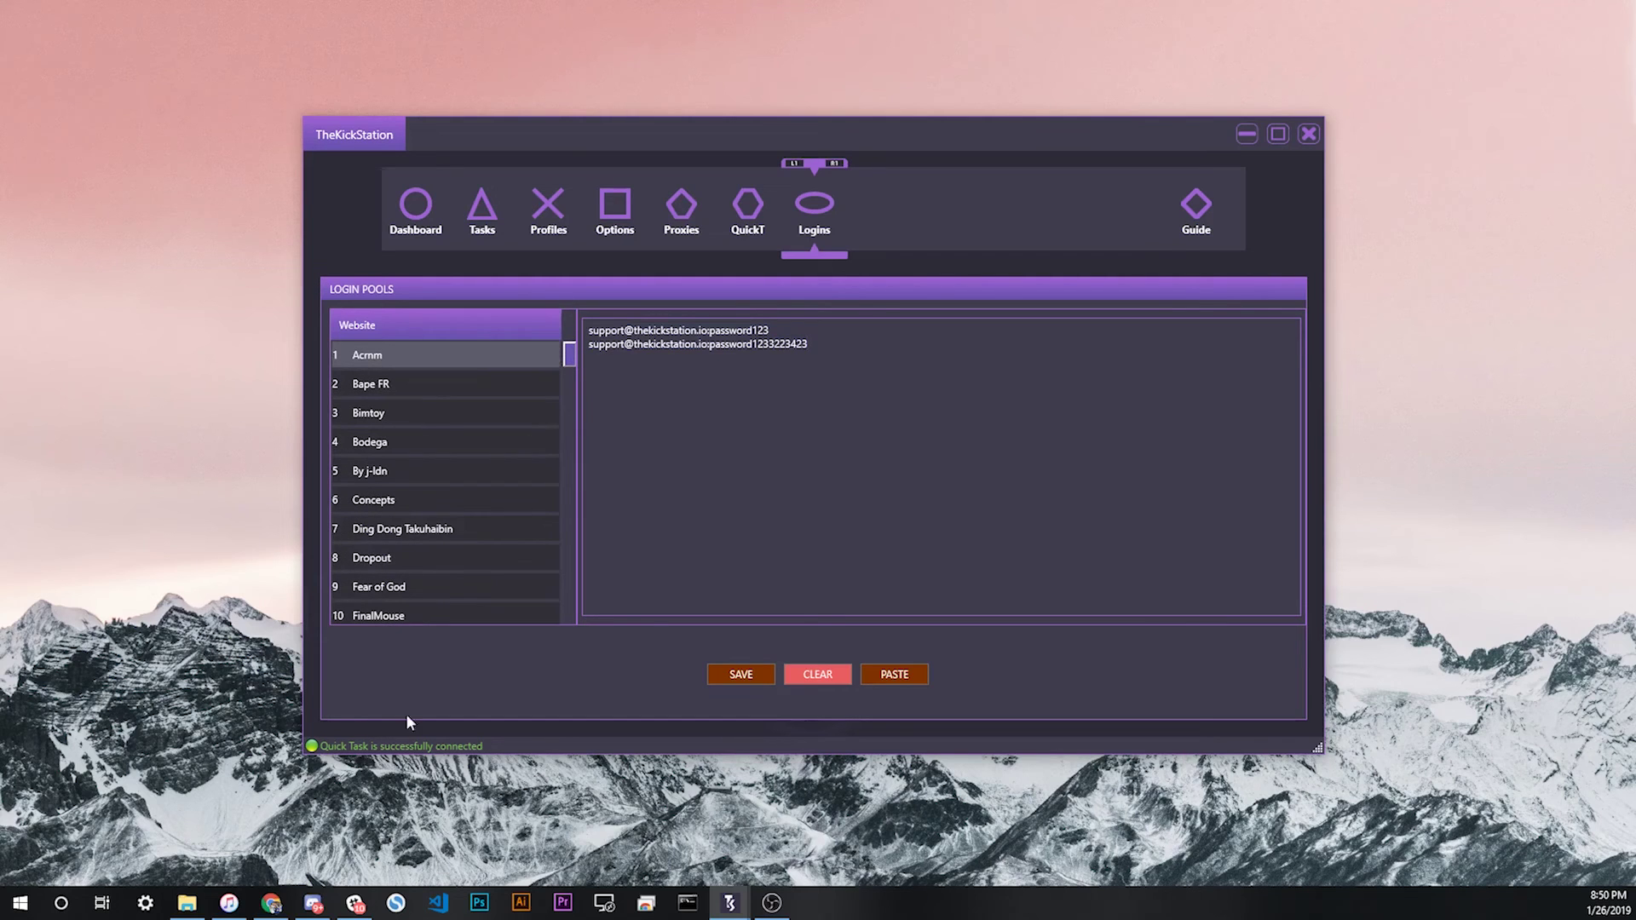
{"action": "left_click", "coordinate": [483, 224]}
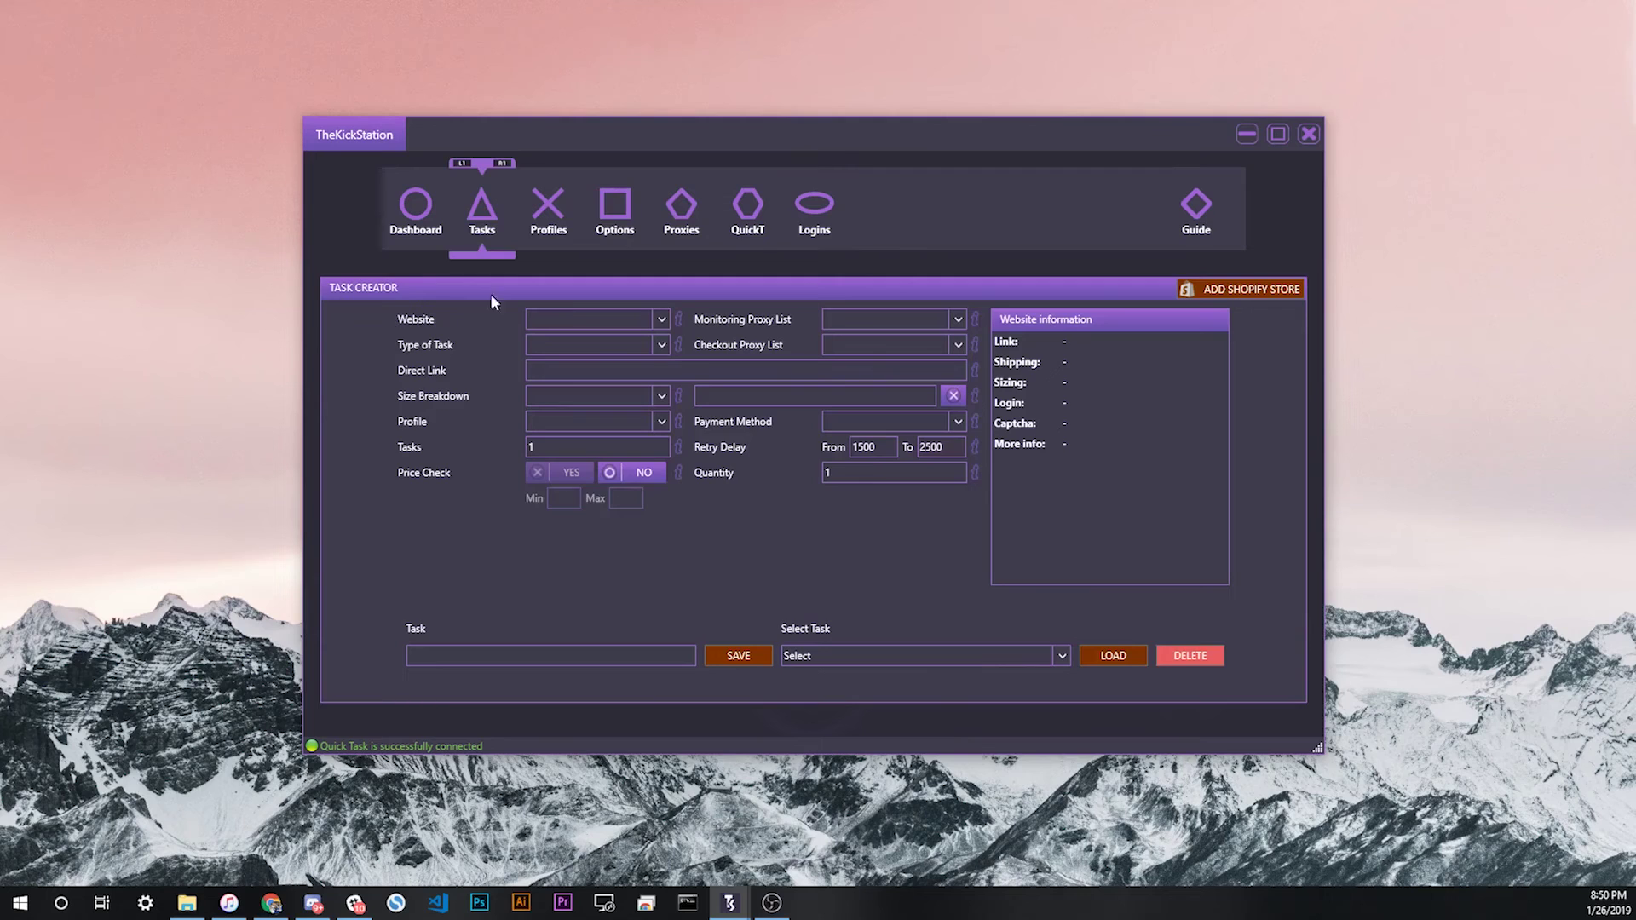
{"action": "left_click", "coordinate": [814, 217]}
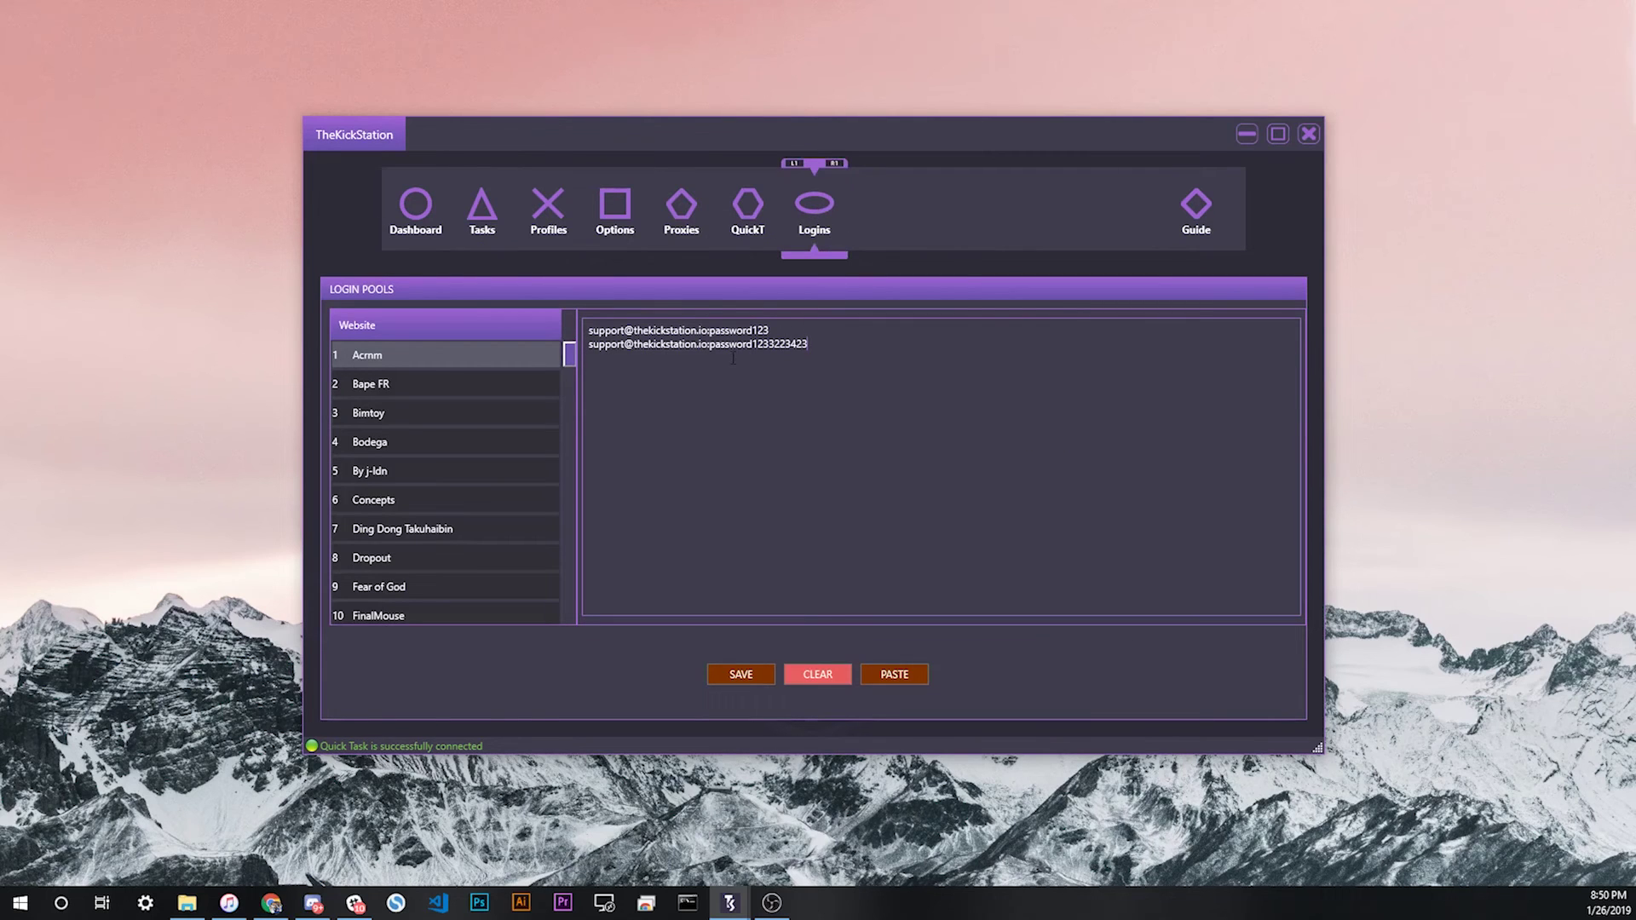
{"action": "left_click", "coordinate": [417, 208]}
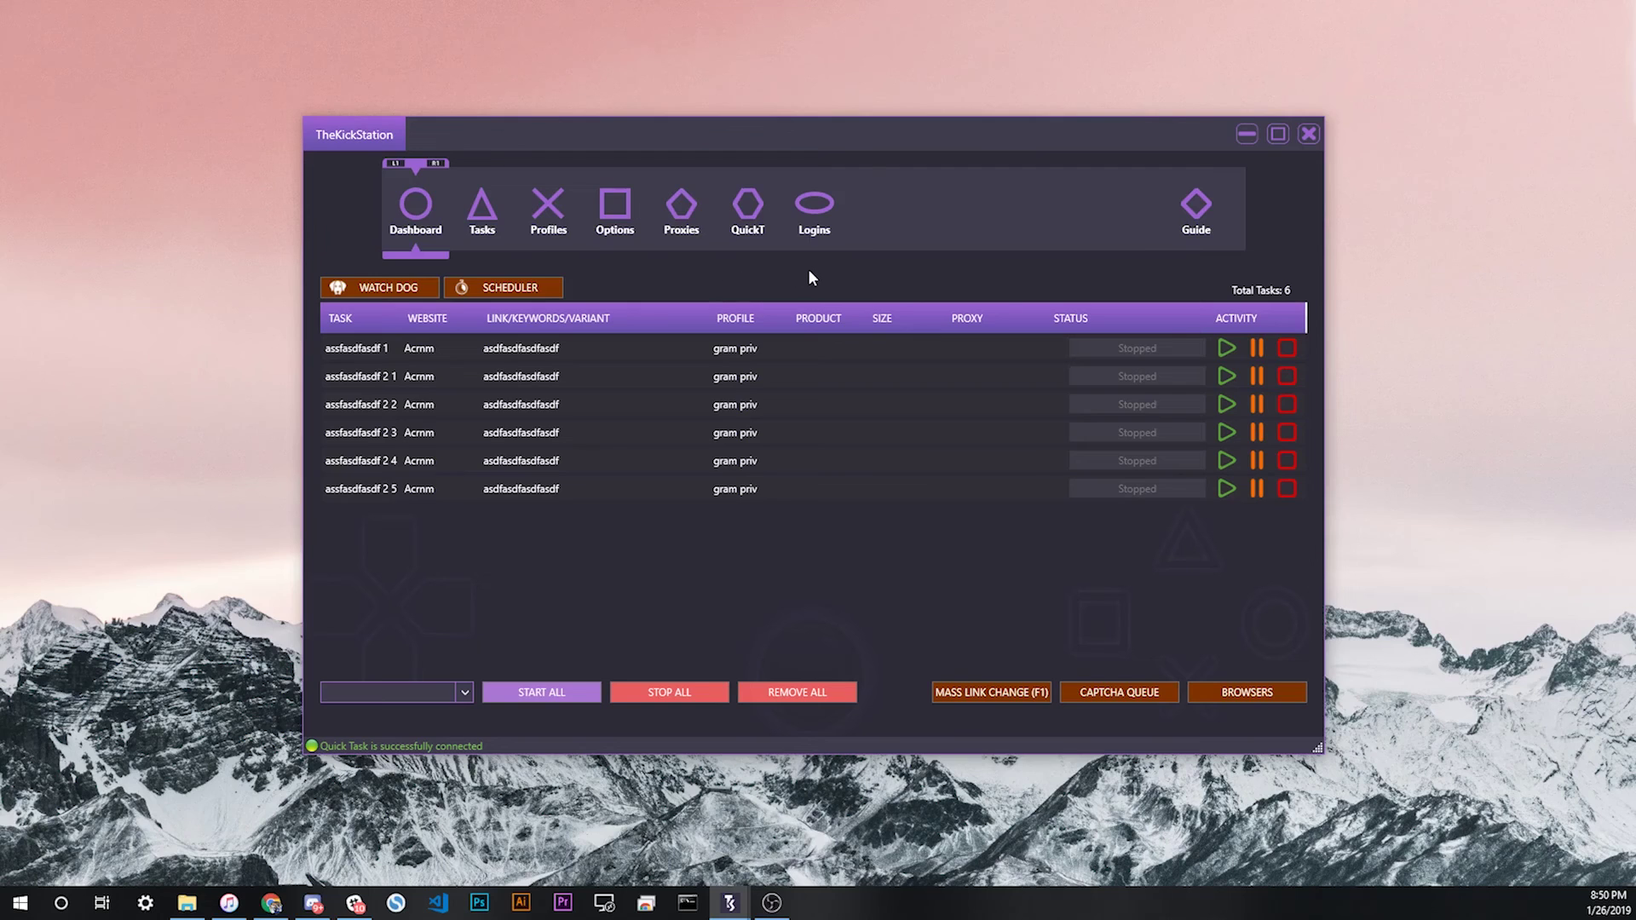